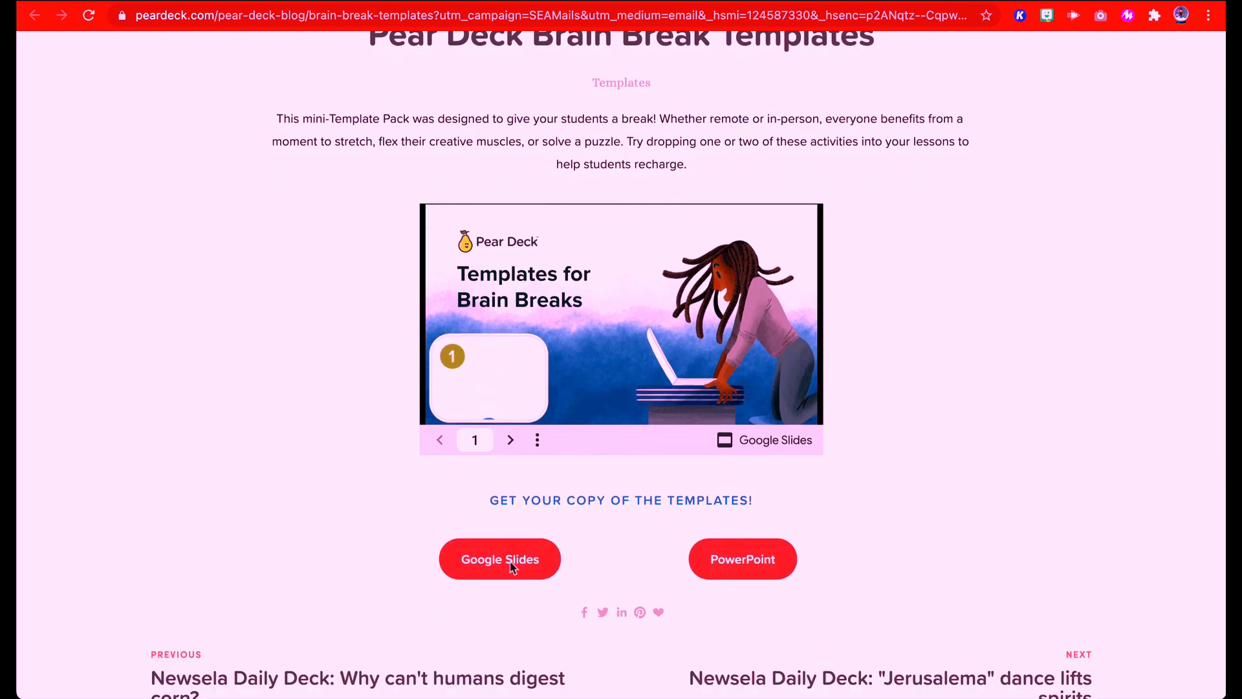
Copy the Brain Break Templates deck from the Pear Deck blog into Drive as a Google Slides file
left_click(512, 568)
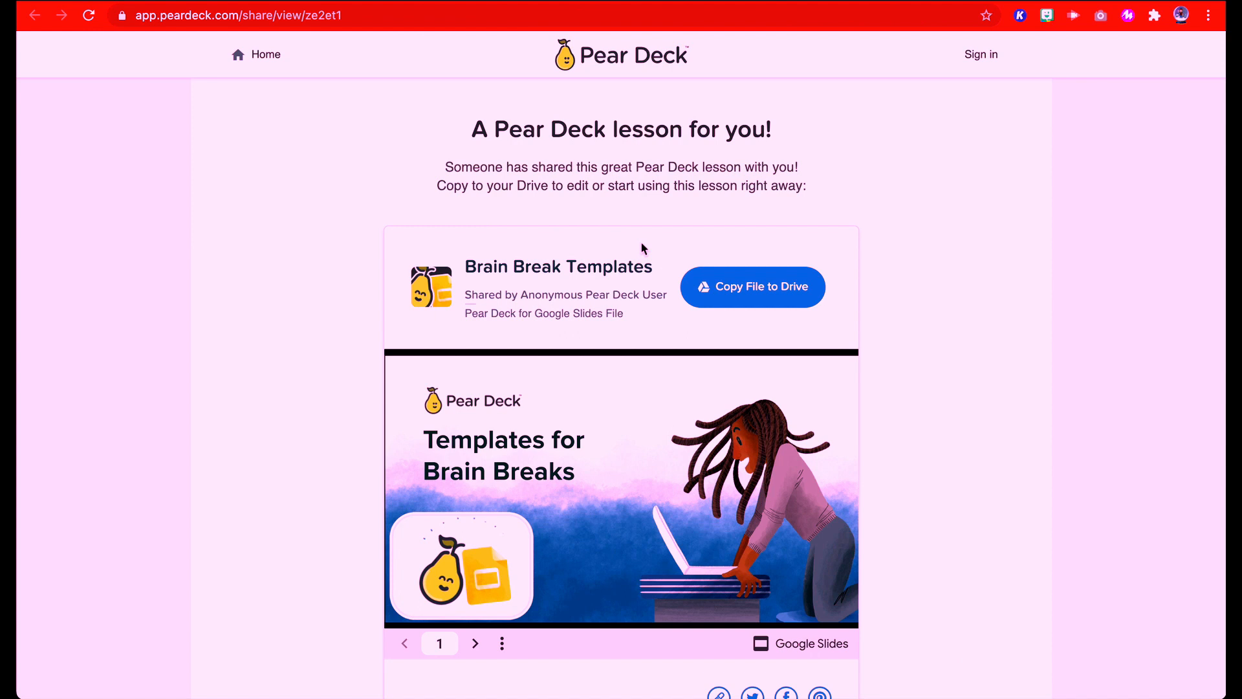
left_click(767, 295)
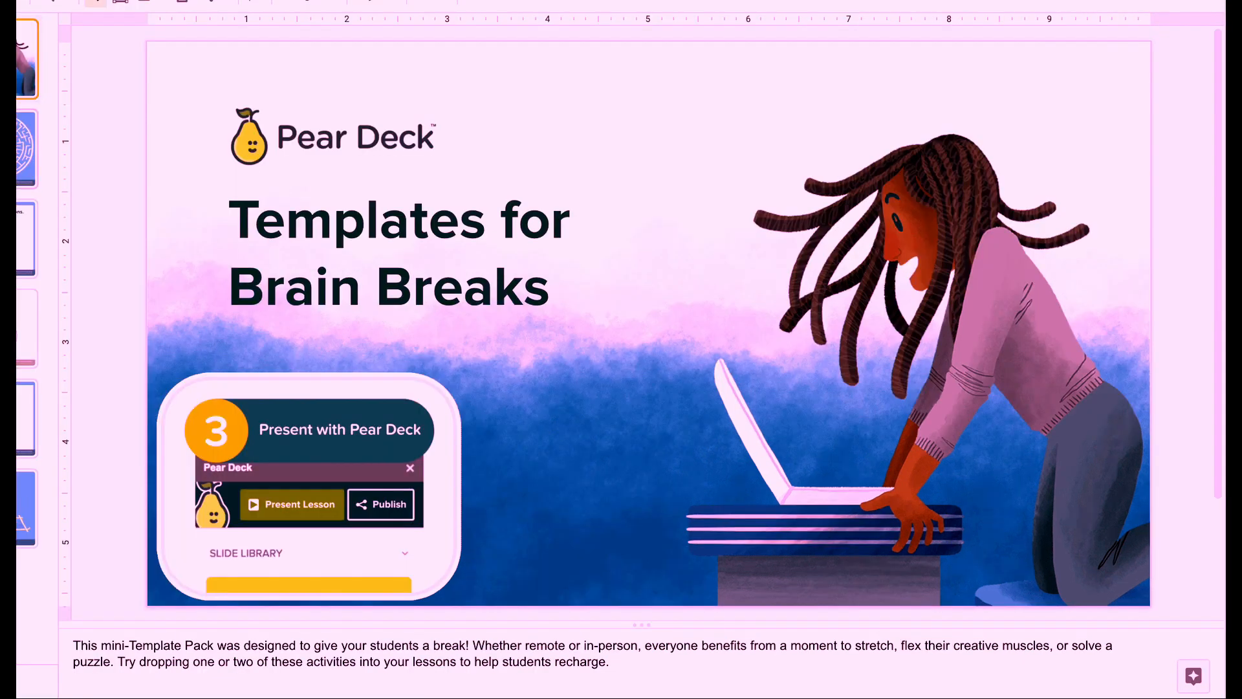
Move from the title slide down to slide 2, the Maze slide
key("Down")
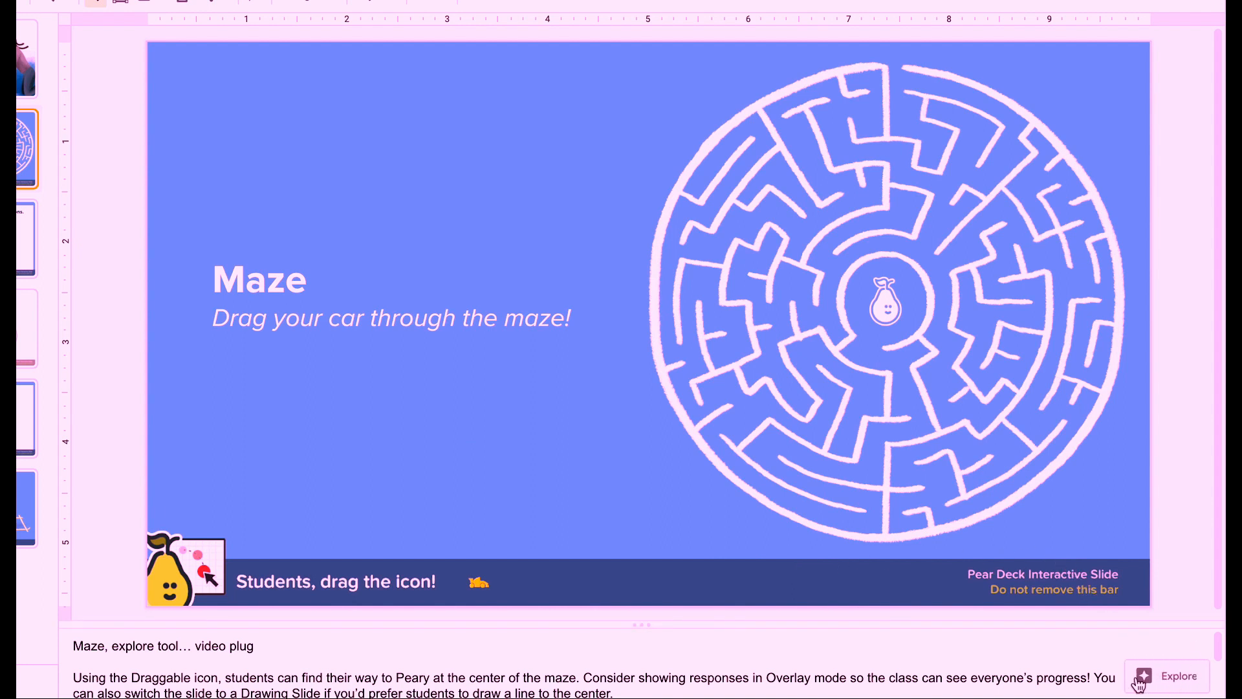
Search Explore for 'maze' and show the image results
left_click(1176, 671)
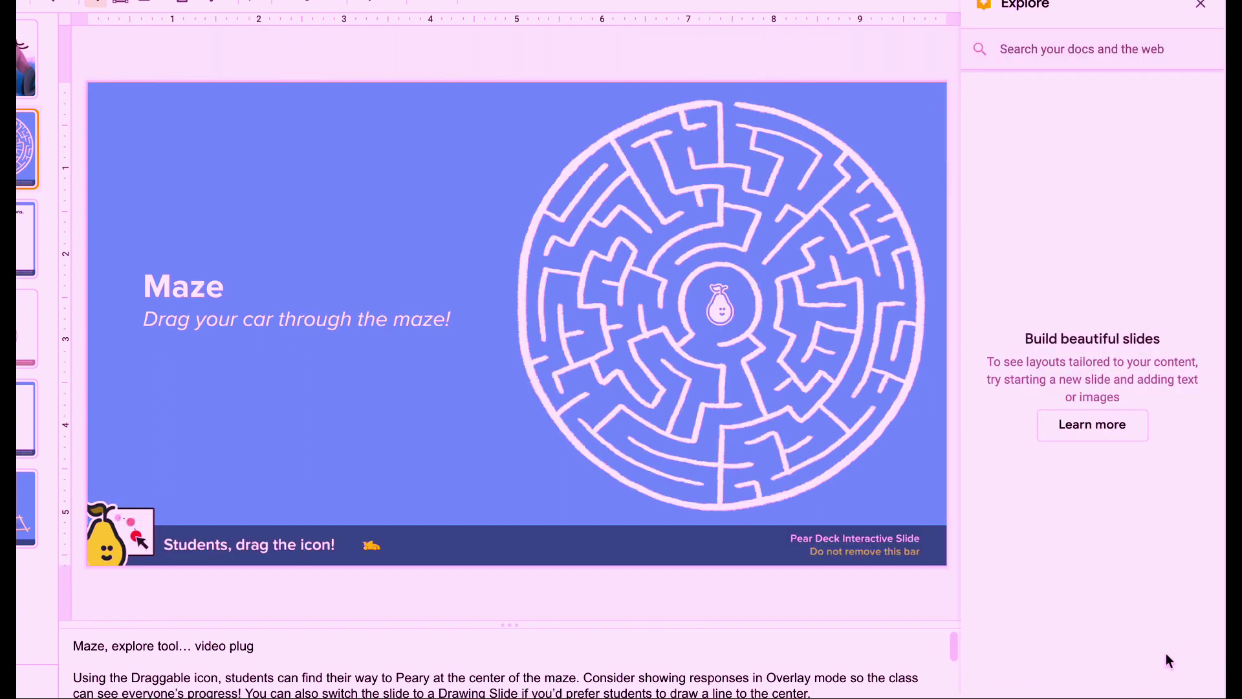
left_click(1036, 59)
type("maze")
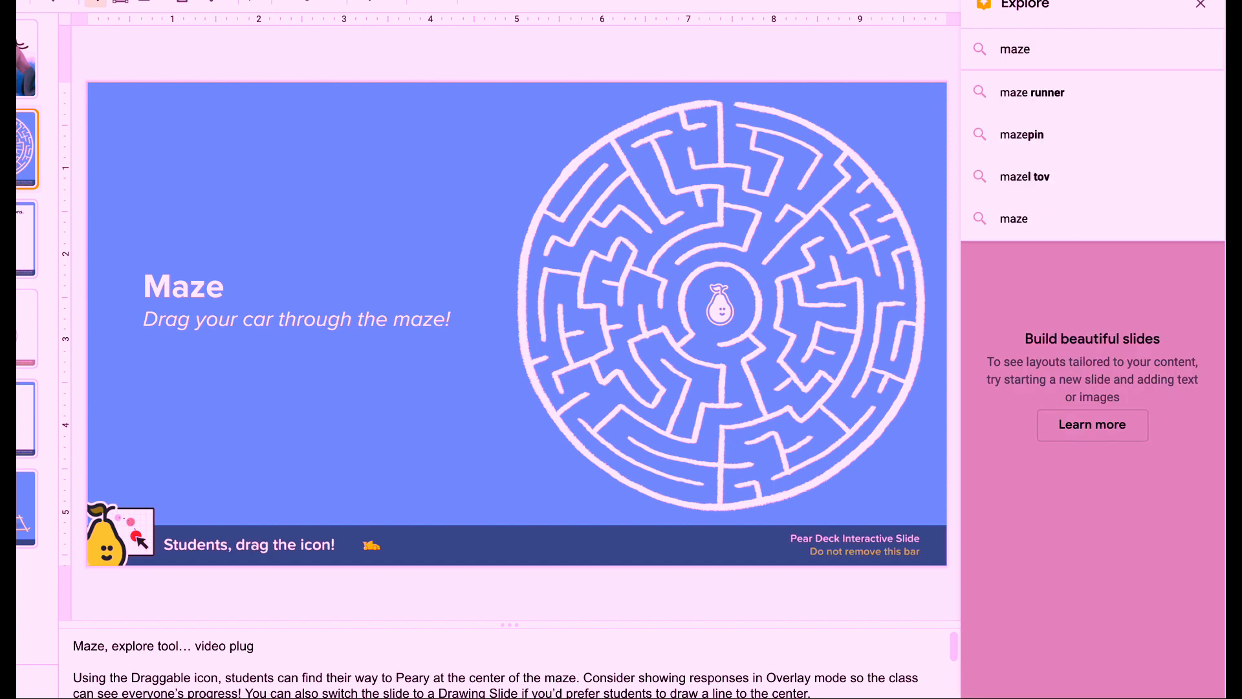
key("Return")
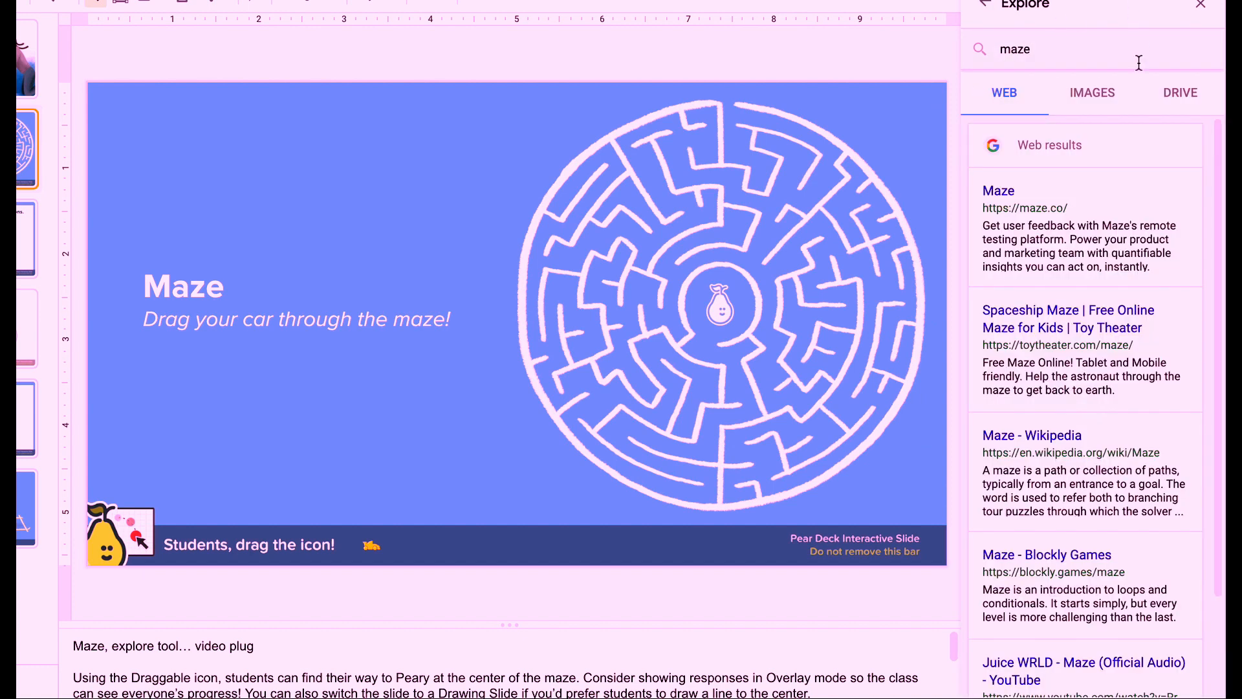
left_click(1095, 94)
scroll(1077, 427, "down", 5)
scroll(1107, 368, "down", 5)
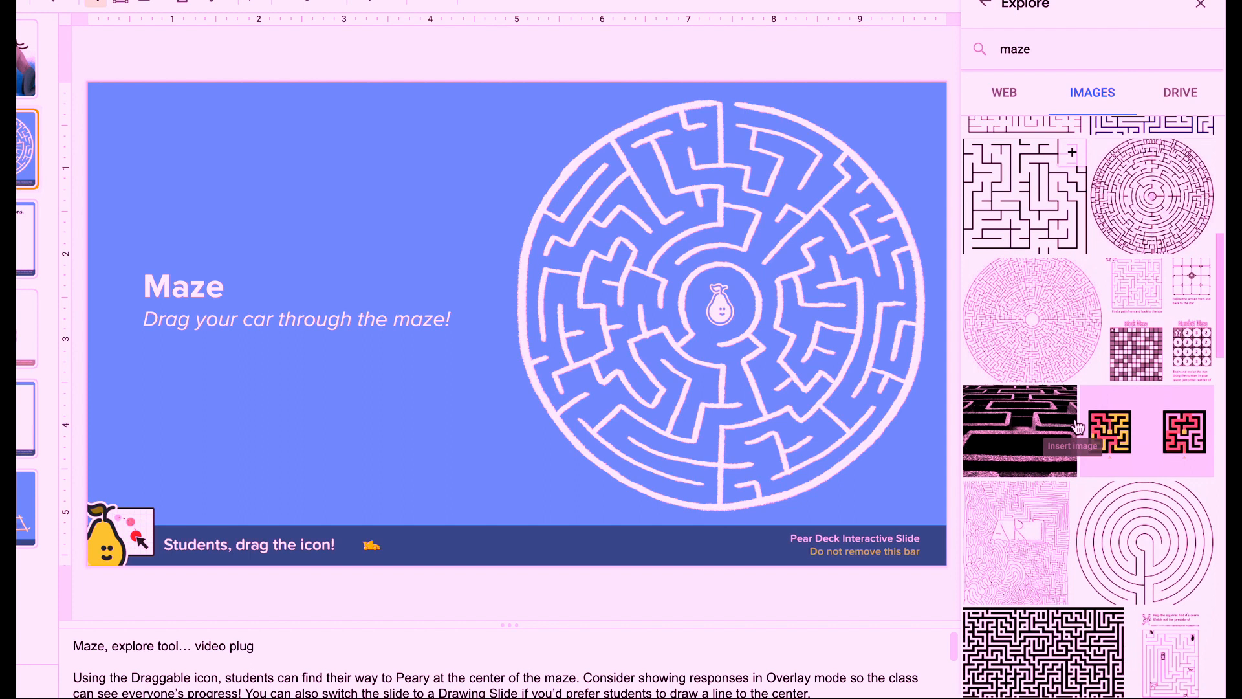
scroll(1136, 312, "down", 5)
scroll(1164, 250, "down", 3)
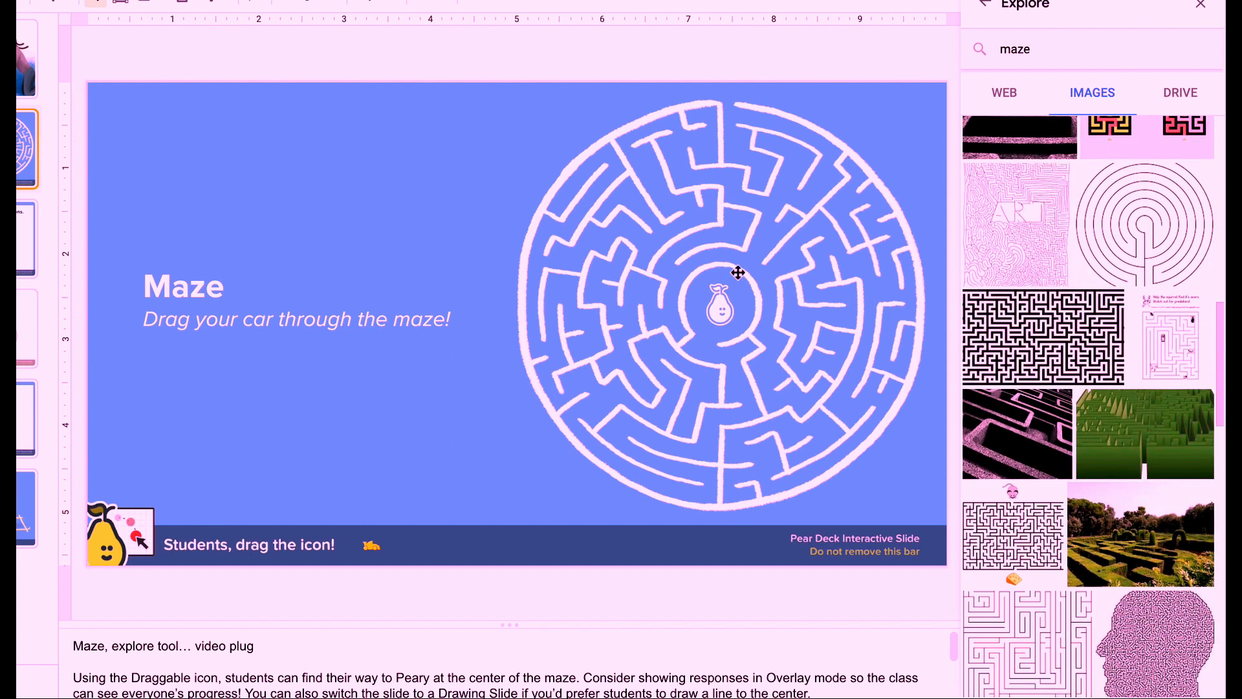
Delete the circular maze and fit the ART maze image on the slide's right side
left_click(764, 245)
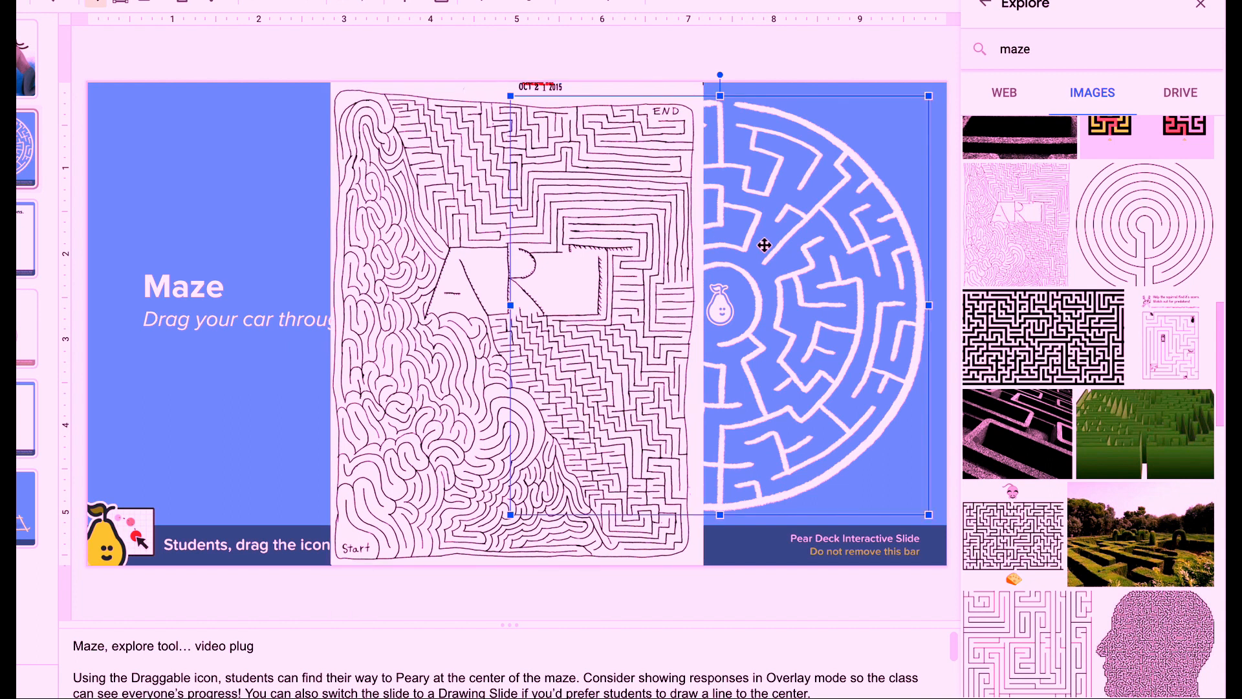
key("Delete")
left_click_drag(604, 277, 847, 289)
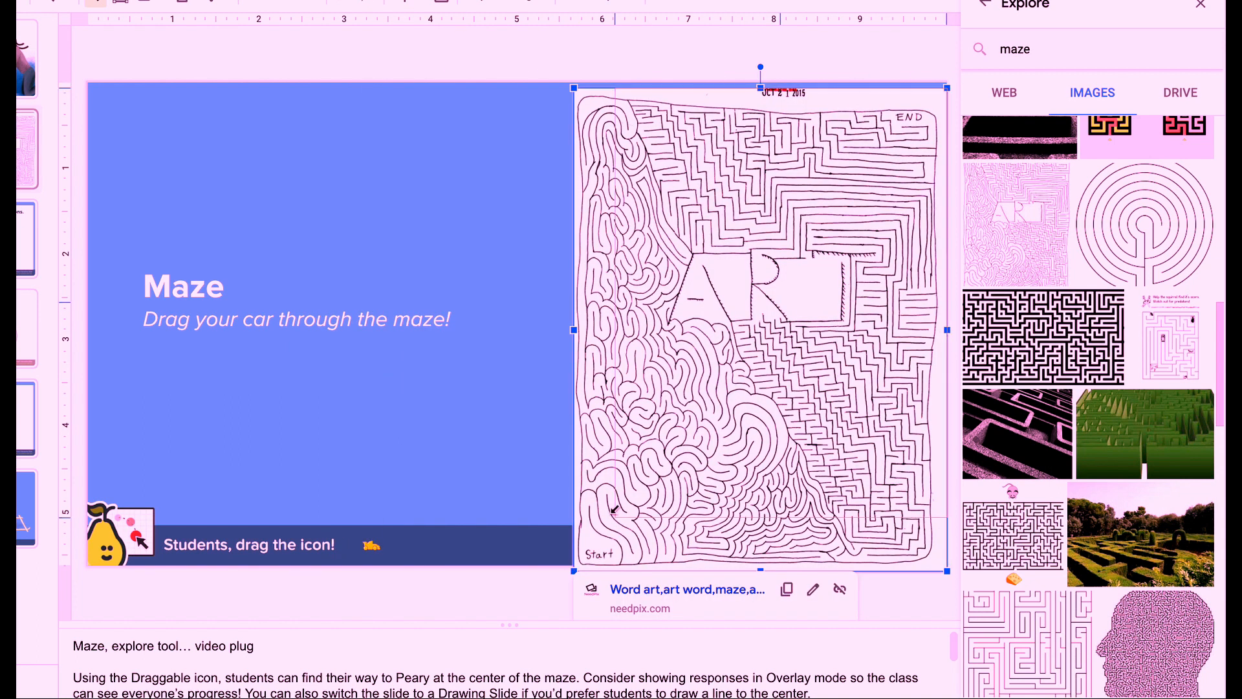
left_click_drag(571, 573, 622, 527)
key("Left")
key("Left")
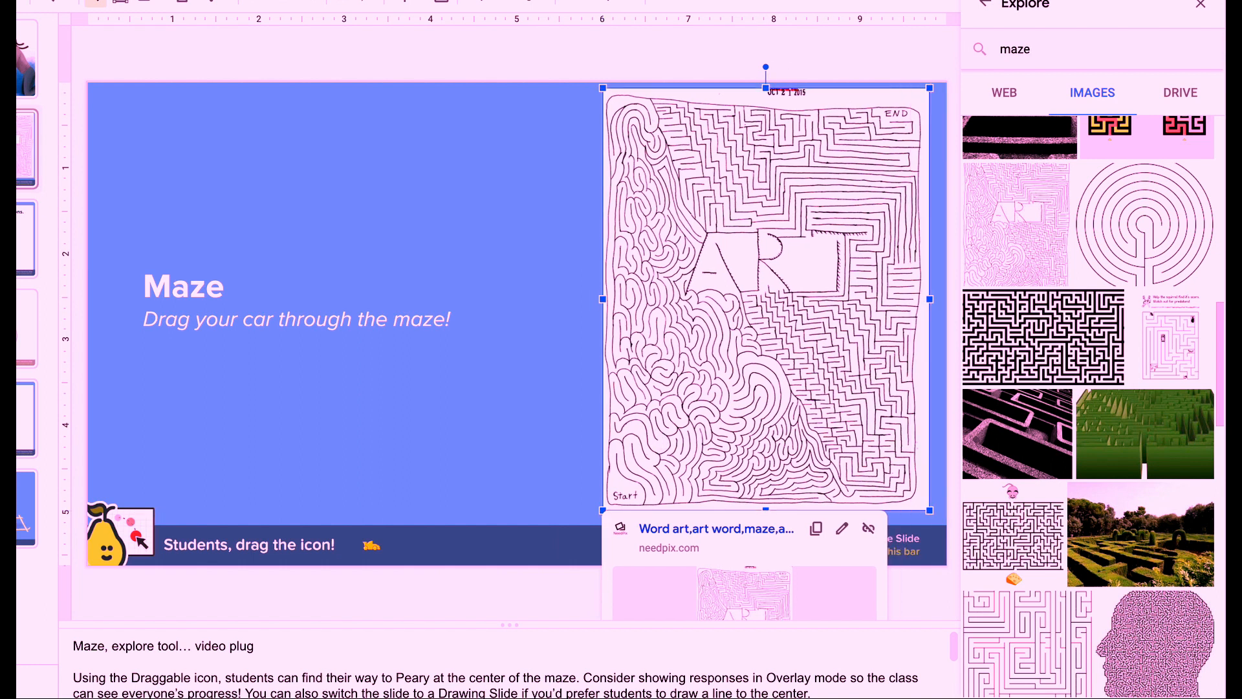
key("Right")
key("Down")
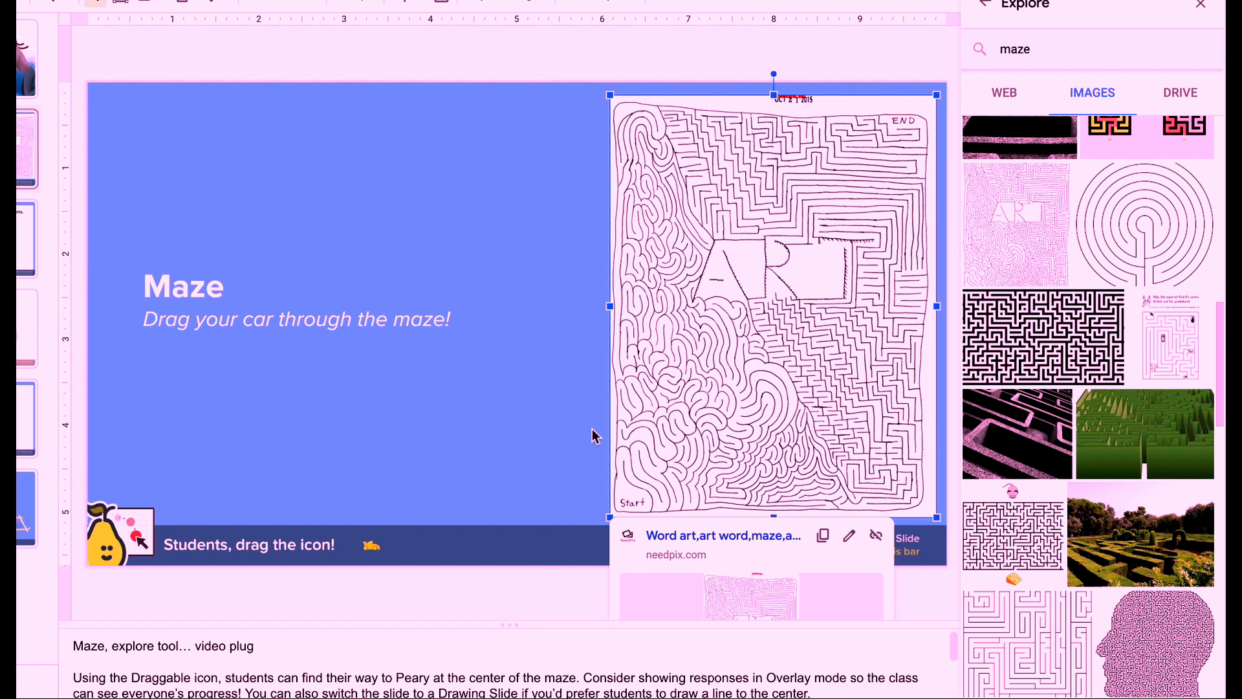
left_click(1064, 54)
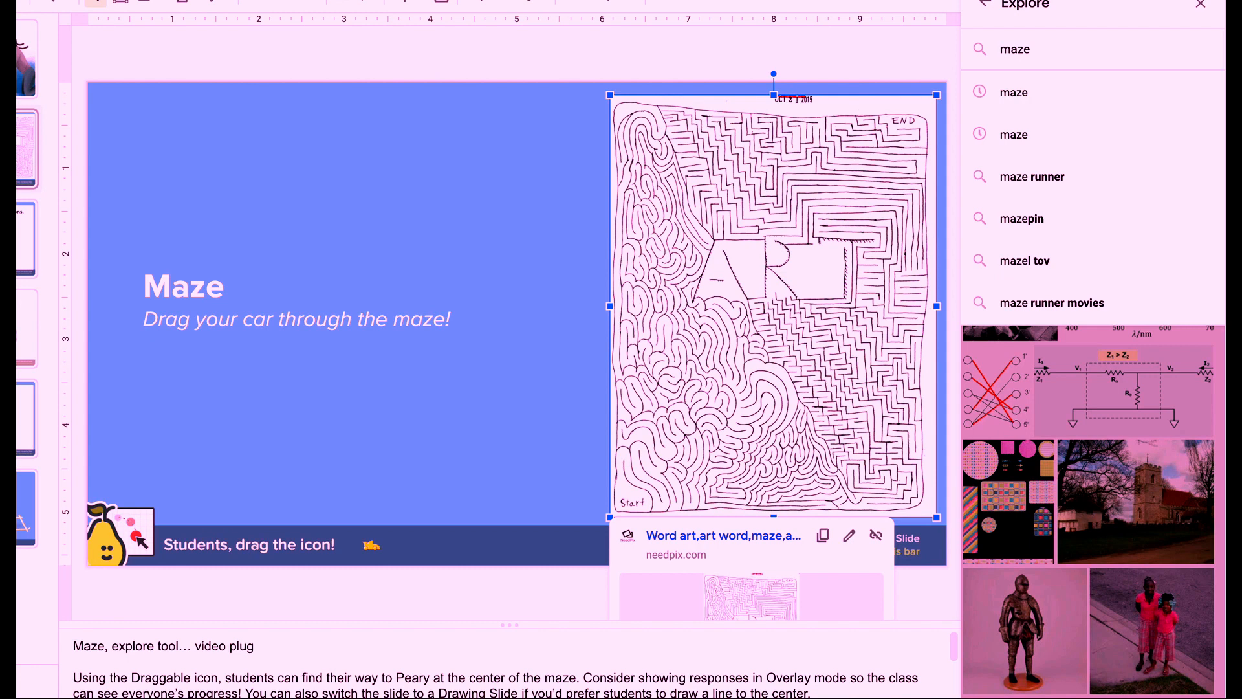
type(" png")
Run the refined 'maze png' image search in Explore
key("Return")
scroll(1148, 194, "down", 5)
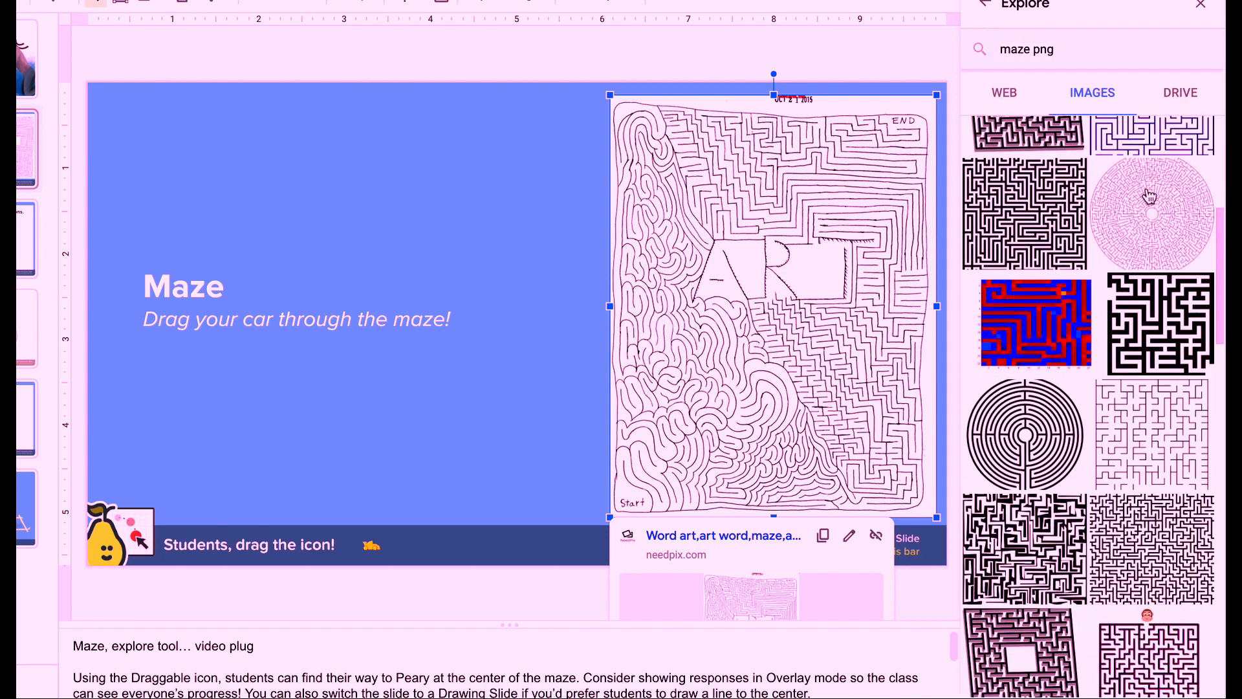
scroll(1149, 194, "down", 5)
scroll(1148, 195, "down", 5)
scroll(1116, 291, "down", 5)
scroll(1087, 389, "down", 5)
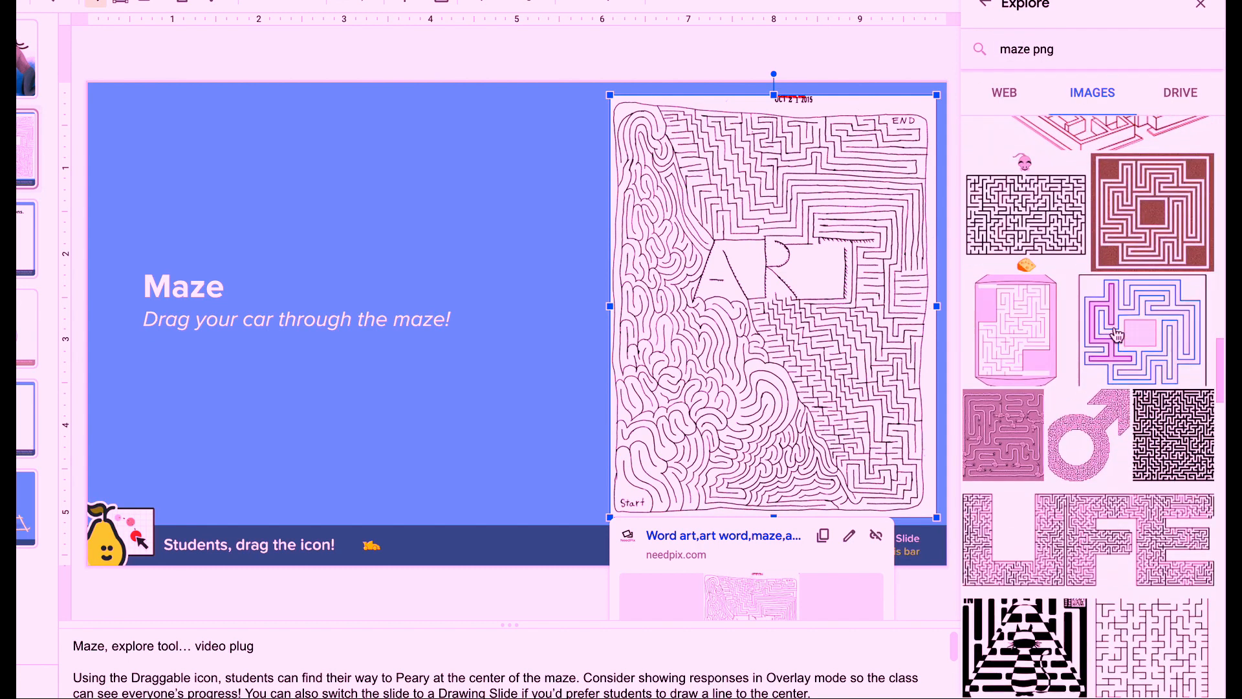
scroll(1060, 496, "down", 3)
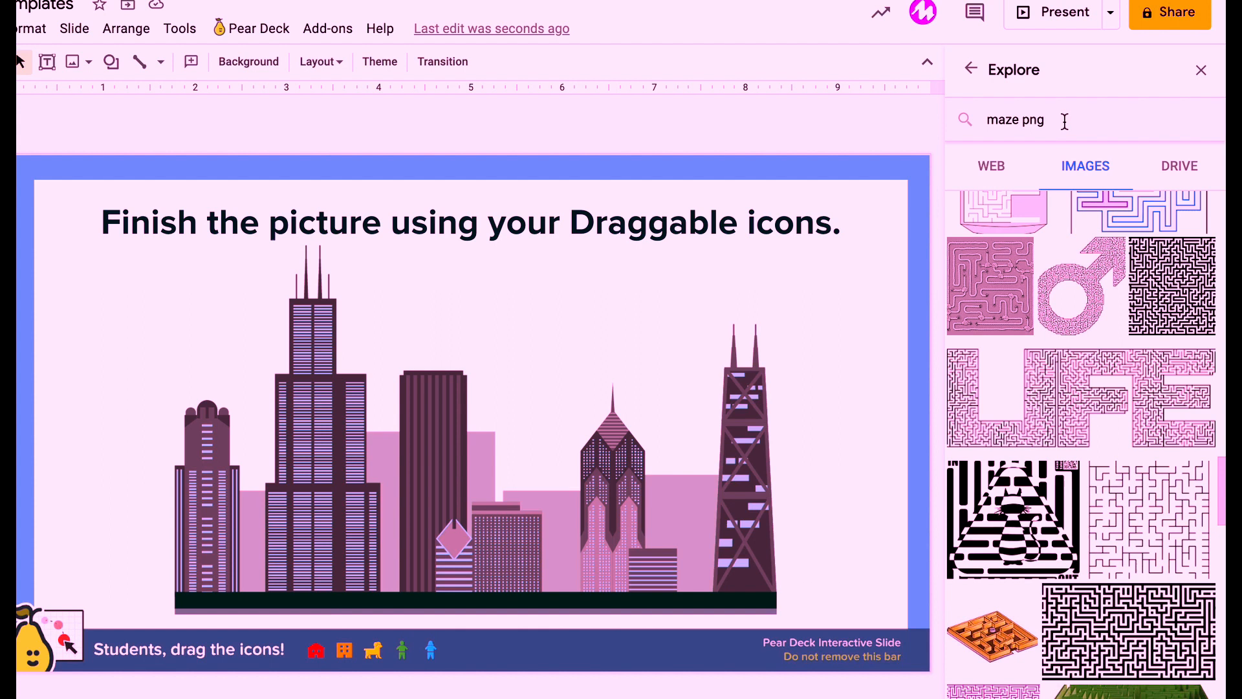
Try Explore image searches for landscape drawings, characters and icons in turn
left_click_drag(1064, 121, 980, 120)
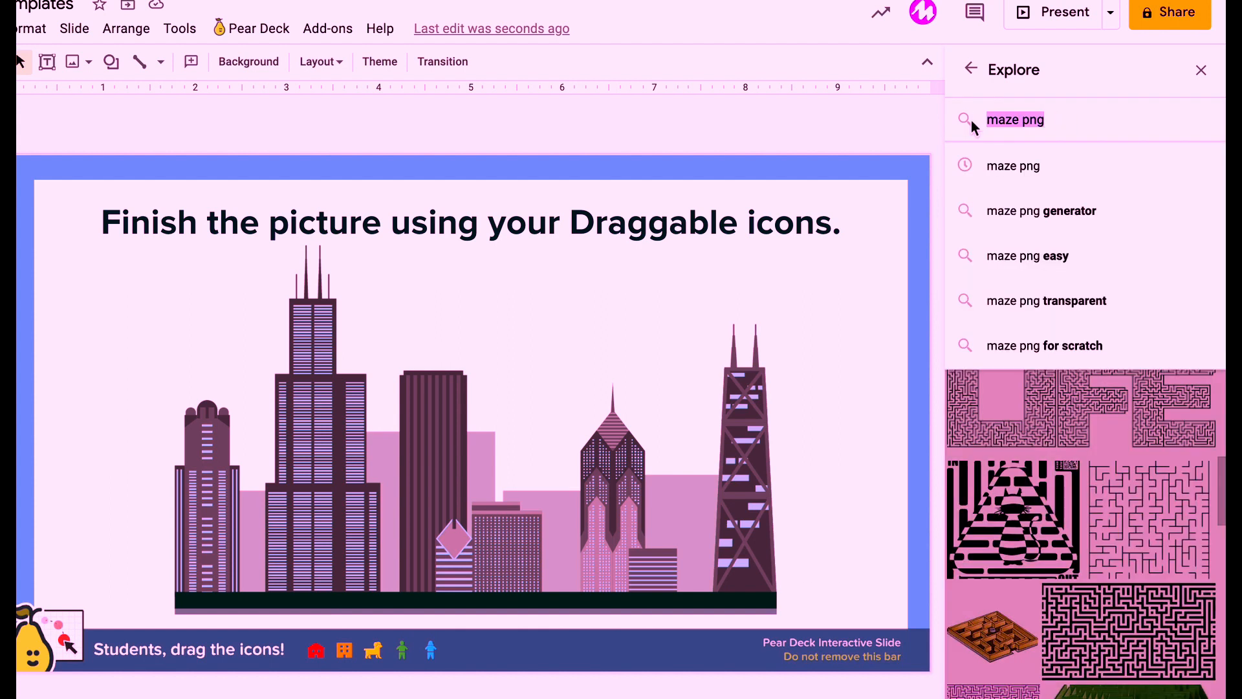
type("lansca")
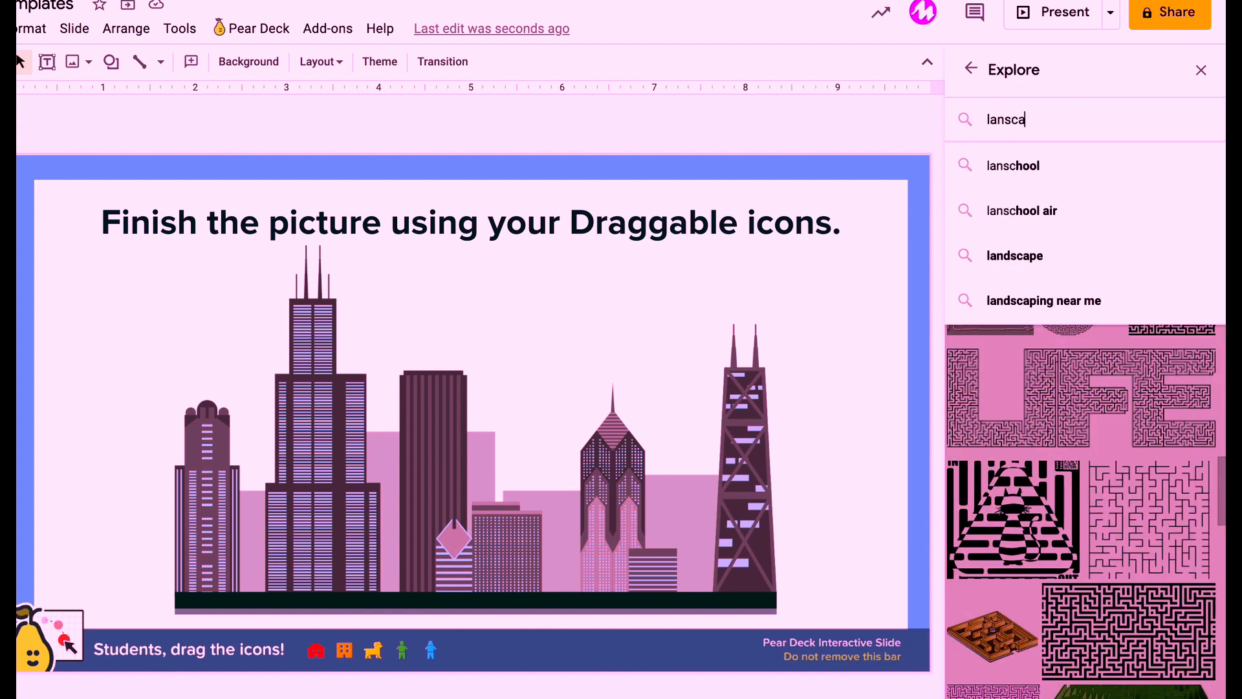
type("pe drawing")
key("Return")
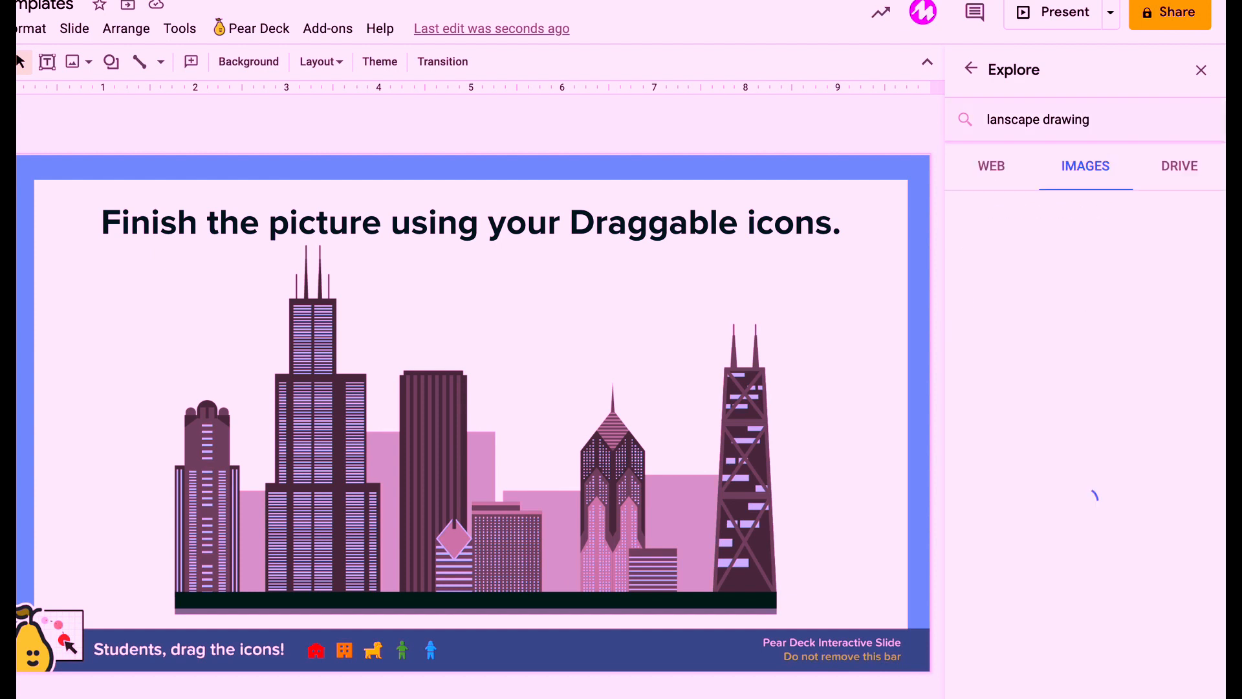
scroll(1128, 292, "down", 2)
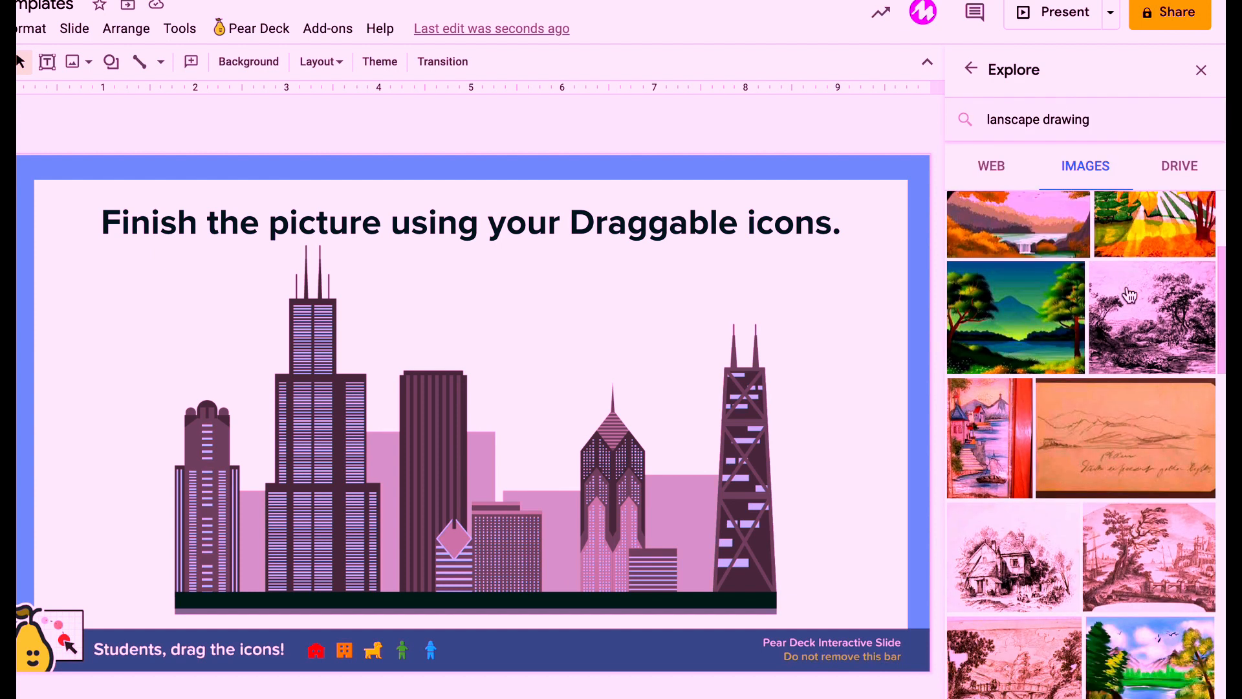
scroll(1129, 294, "down", 3)
scroll(1128, 294, "down", 3)
scroll(1128, 294, "down", 3)
scroll(1128, 294, "down", 3)
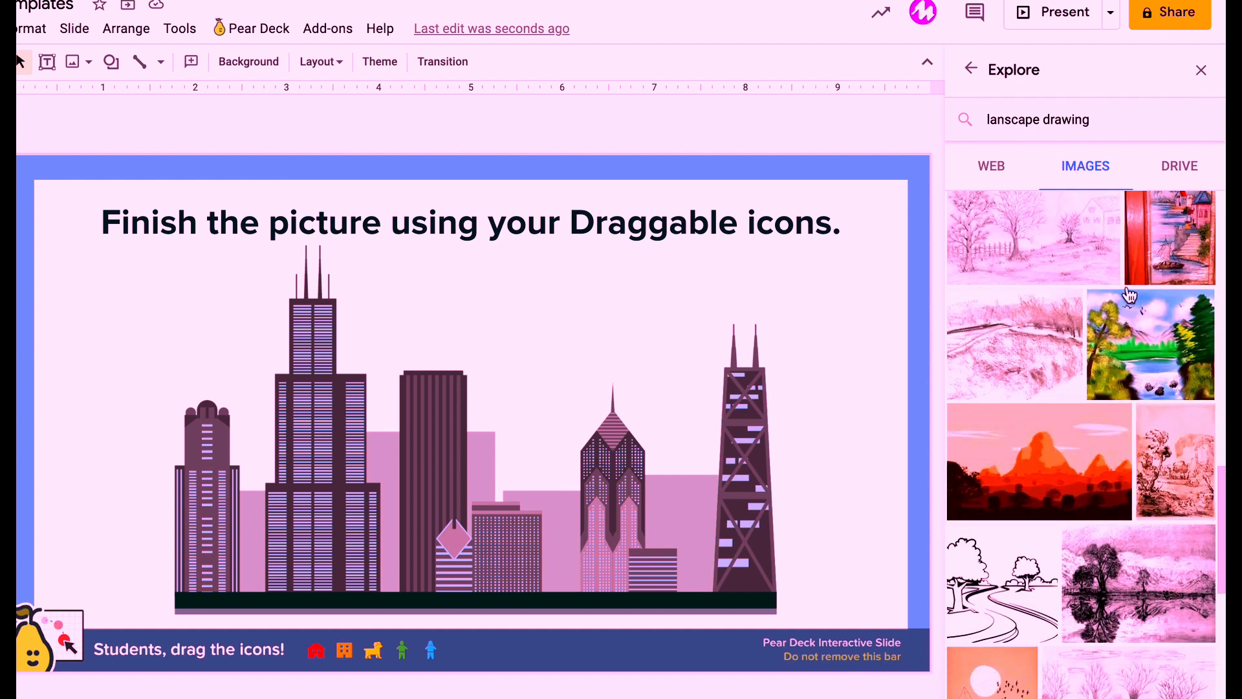
scroll(1128, 295, "down", 3)
scroll(1127, 311, "down", 3)
scroll(1121, 329, "down", 3)
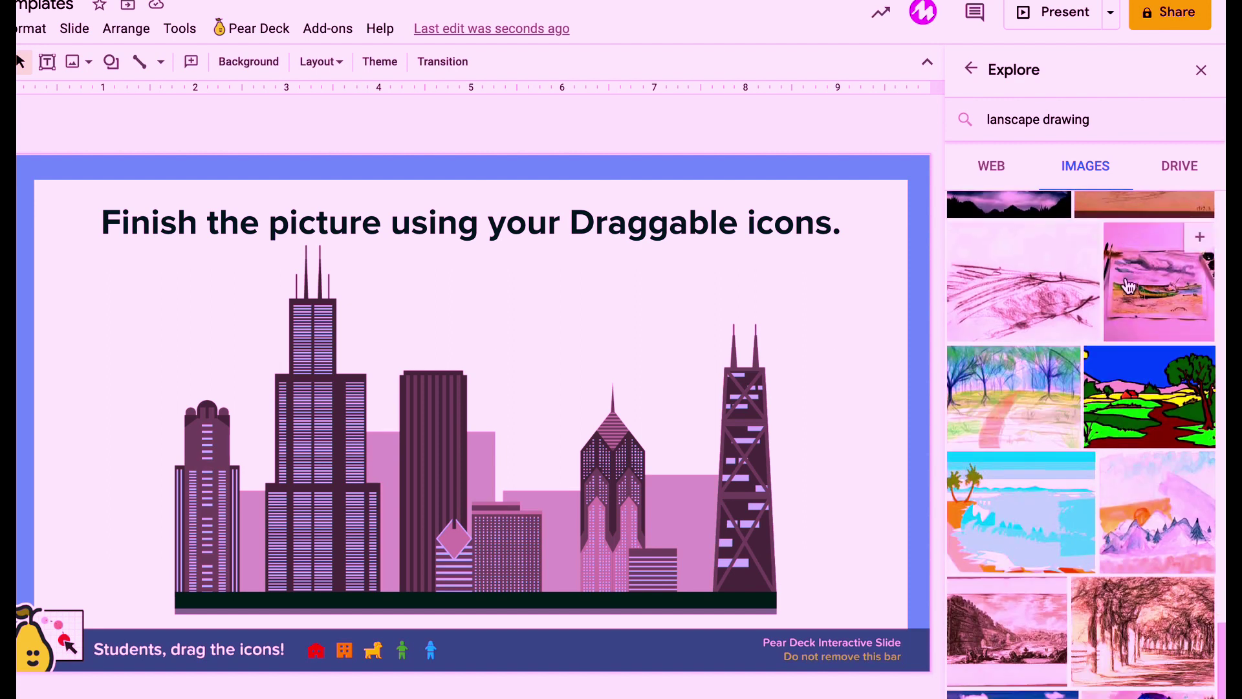
triple_click(1027, 119)
type("ch")
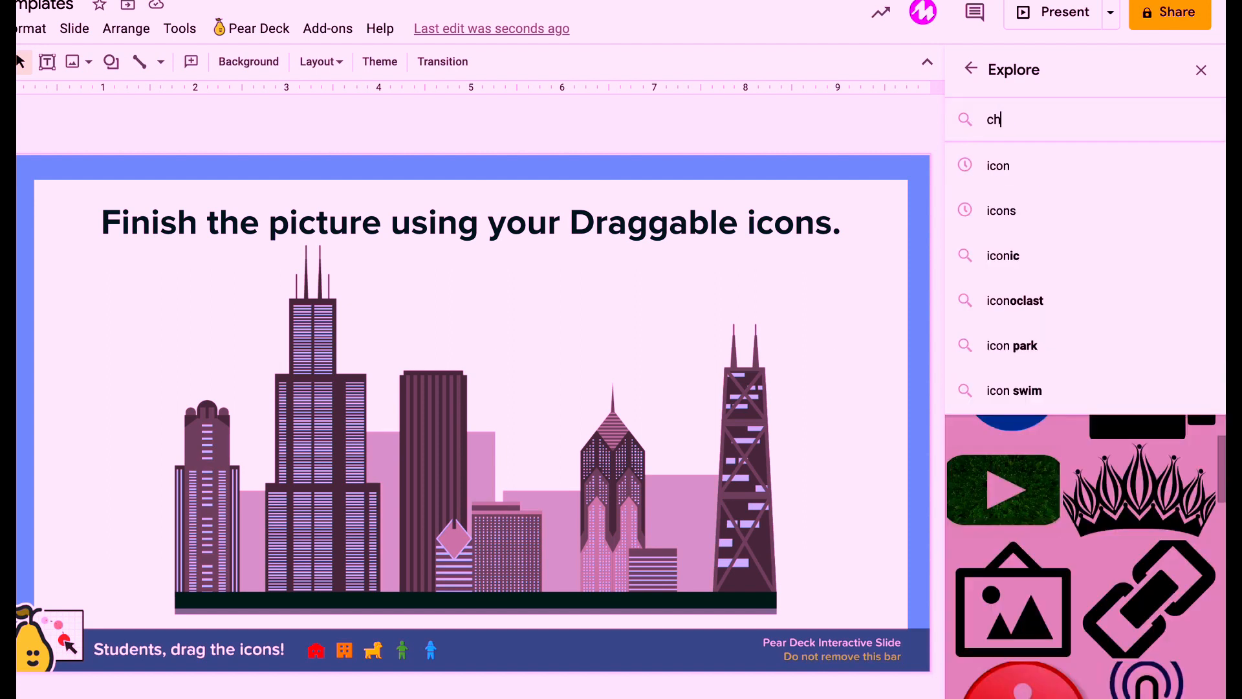
type("aracter")
key("Return")
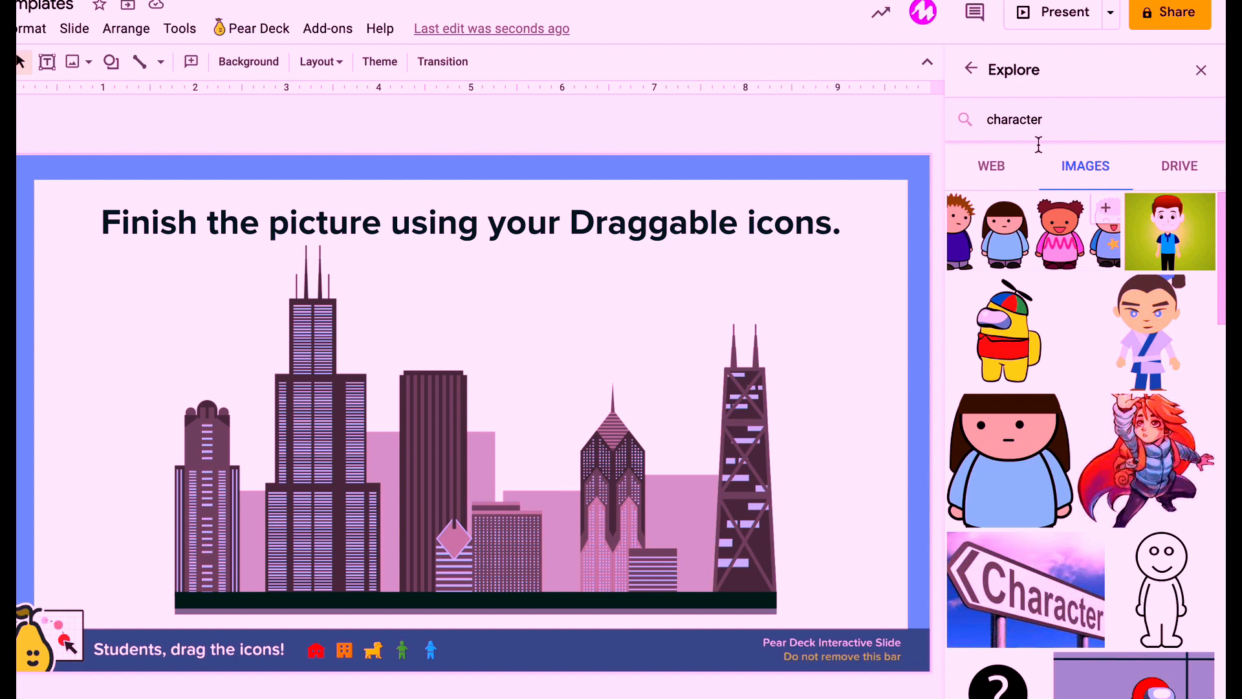
scroll(1116, 285, "down", 1)
scroll(1116, 285, "down", 3)
scroll(1115, 285, "down", 3)
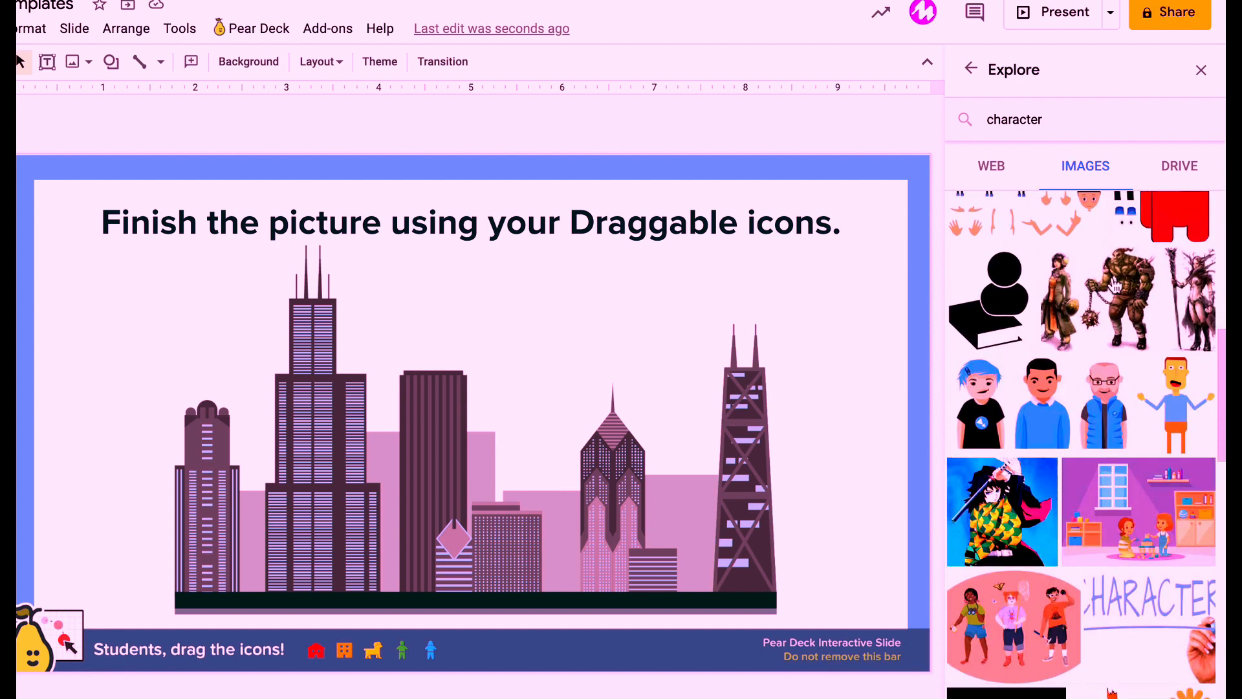
scroll(1115, 286, "down", 3)
scroll(1115, 285, "down", 3)
scroll(1115, 286, "down", 3)
scroll(1115, 286, "down", 3)
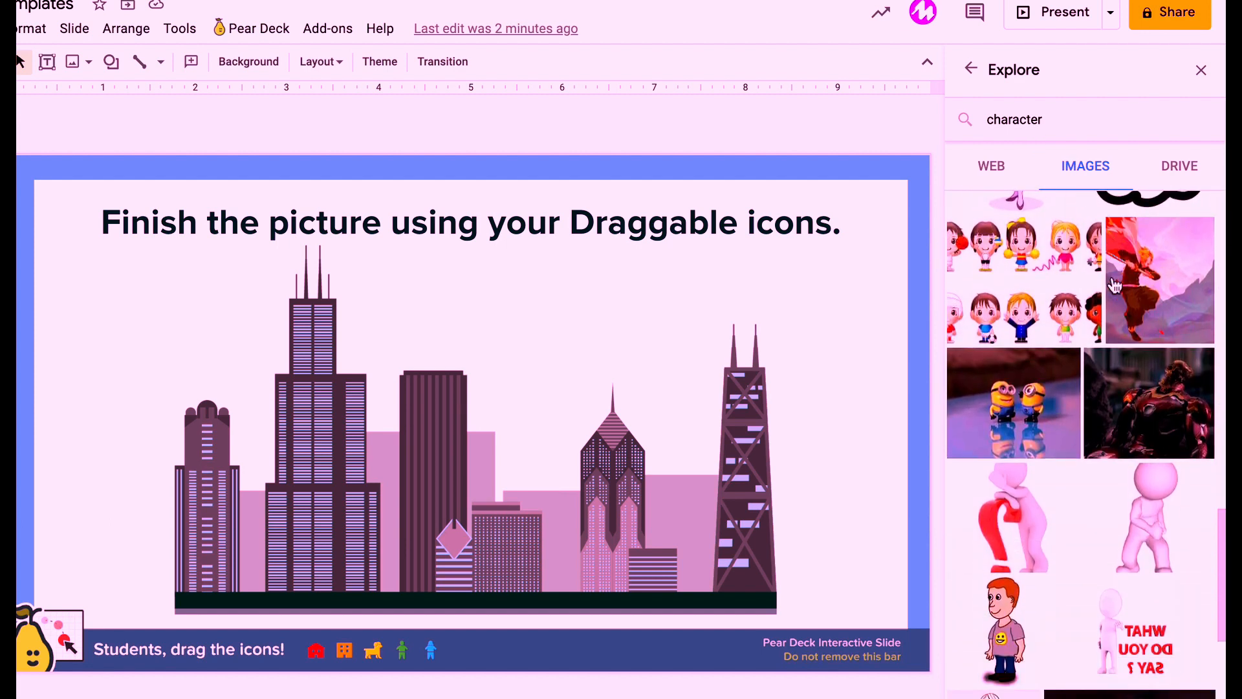
scroll(1115, 285, "down", 3)
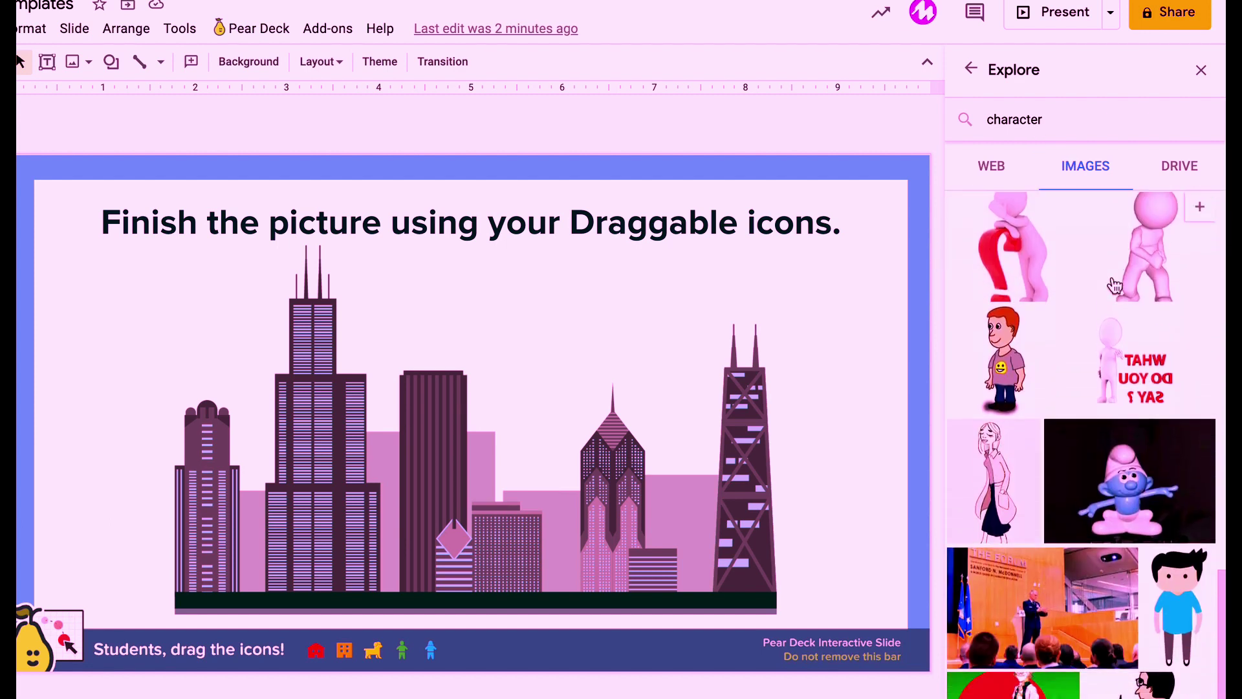
double_click(1027, 122)
key("BackSpace")
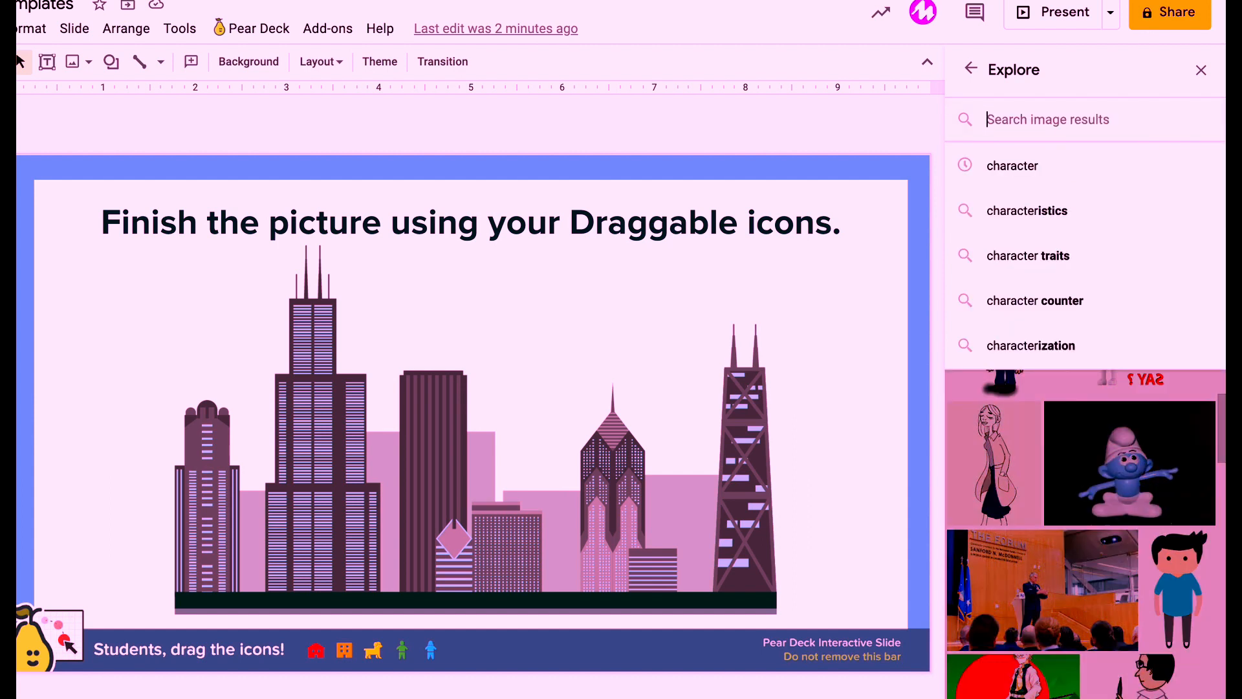
type("icons")
key("Return")
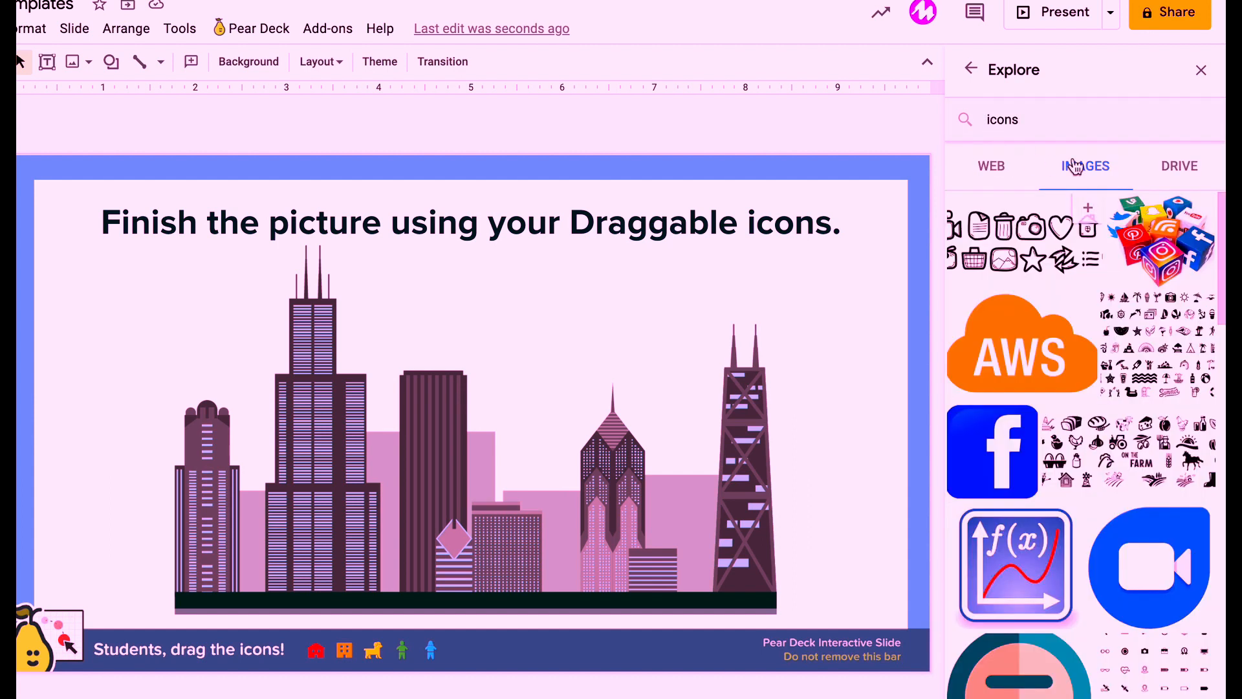
scroll(1063, 400, "down", 3)
scroll(1062, 401, "down", 2)
scroll(1062, 401, "down", 3)
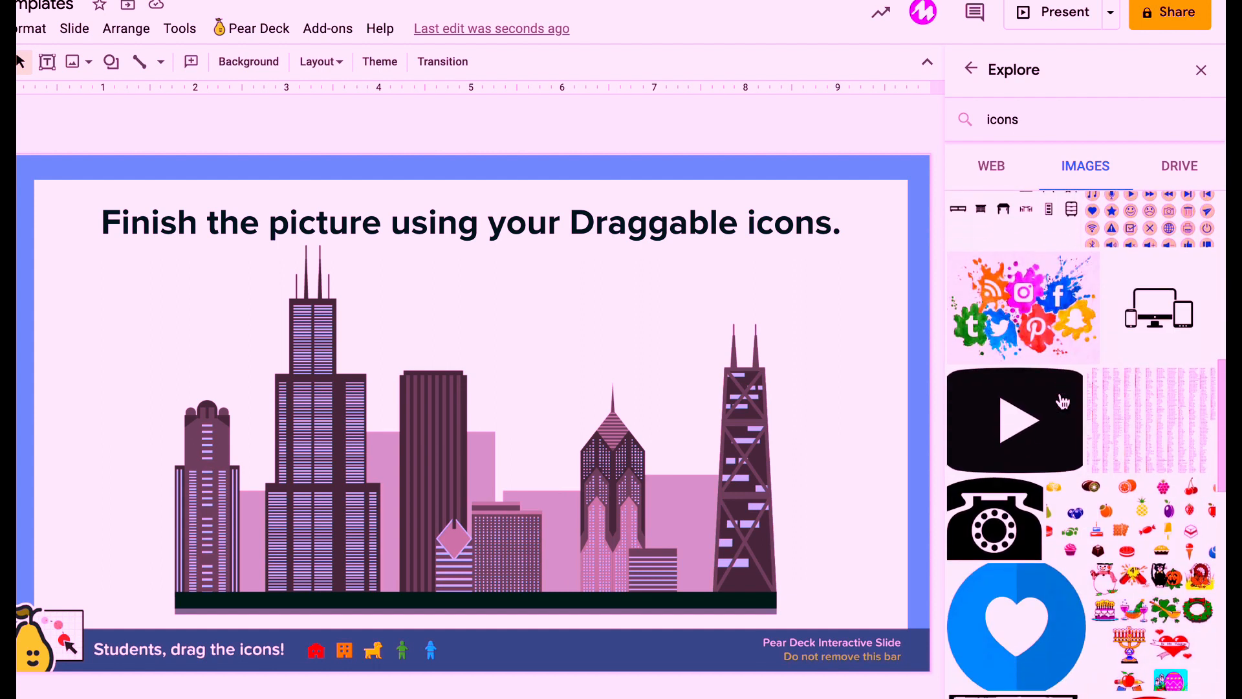
scroll(1080, 223, "down", 1)
Refine the search from 'comic book panels' to 'comic panels' to 'blank comic panels'
double_click(1049, 115)
key("BackSpace")
type("comic book panel")
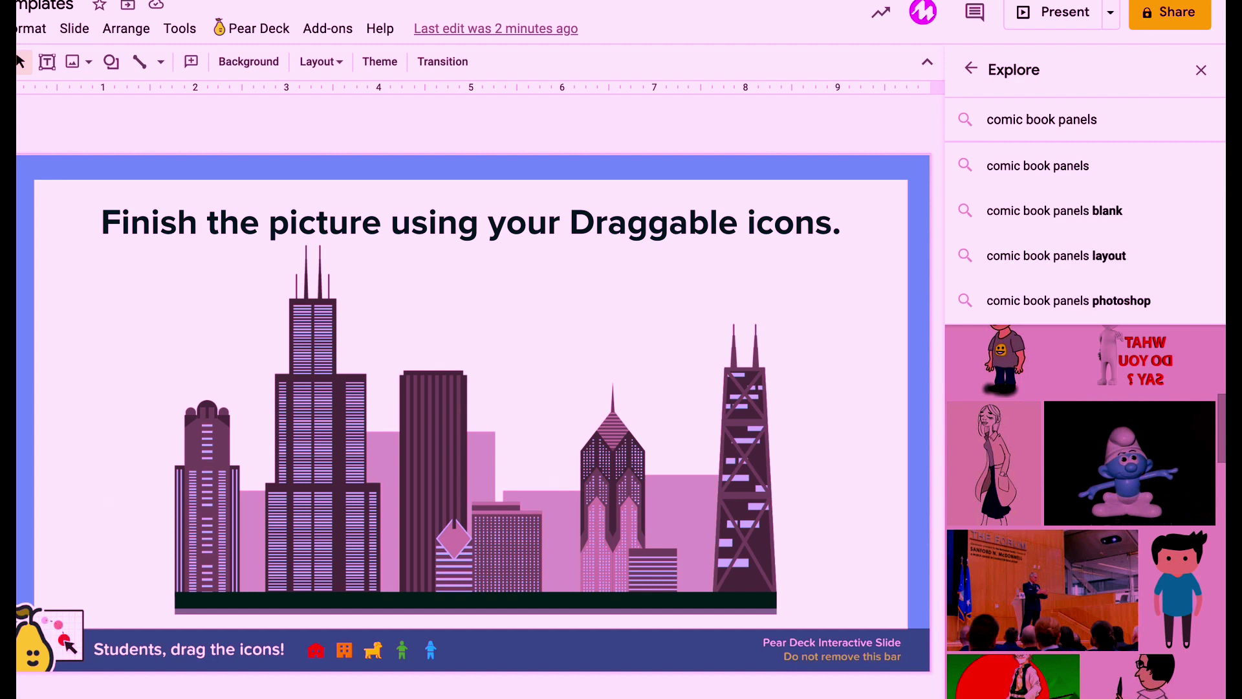
key("Return")
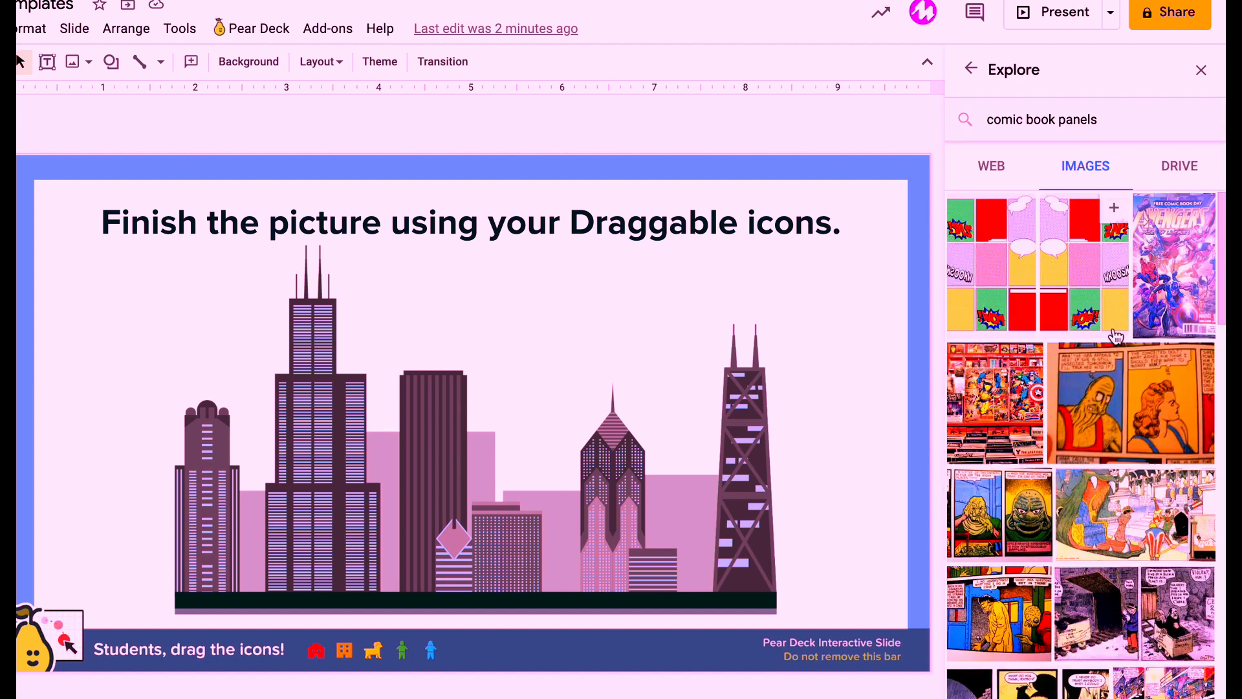
scroll(1116, 334, "down", 2)
scroll(1116, 335, "down", 3)
scroll(1116, 335, "down", 3)
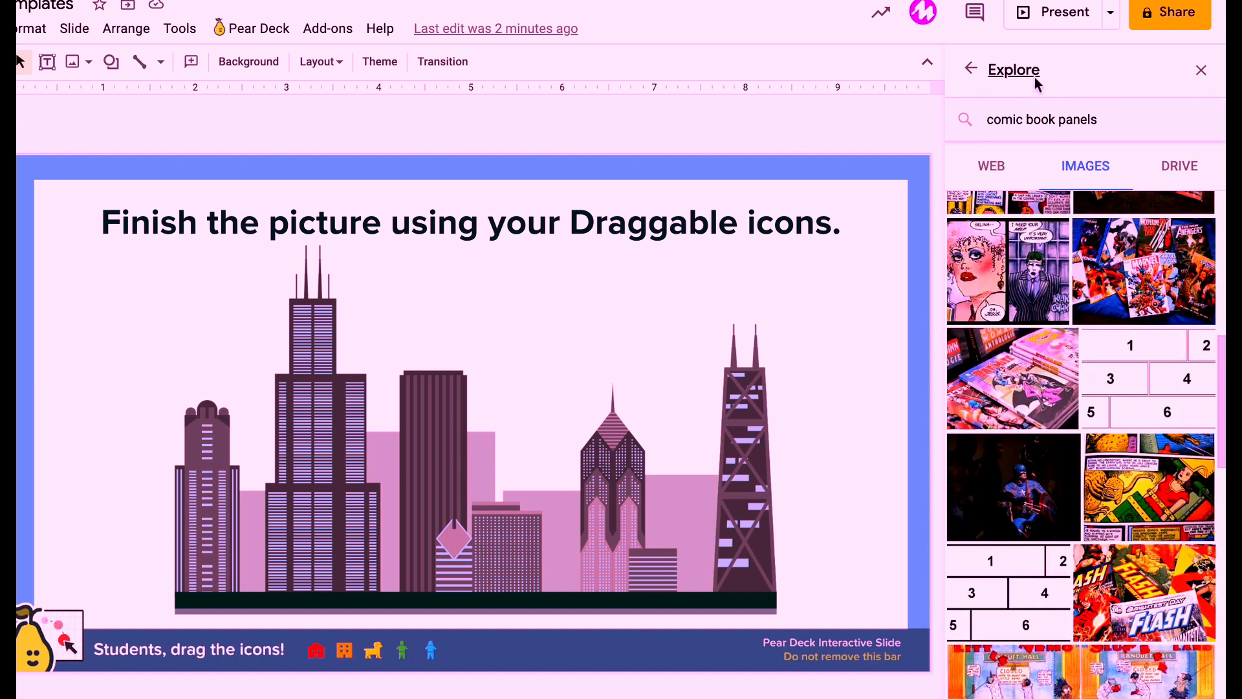
double_click(1041, 120)
key("BackSpace")
key("Return")
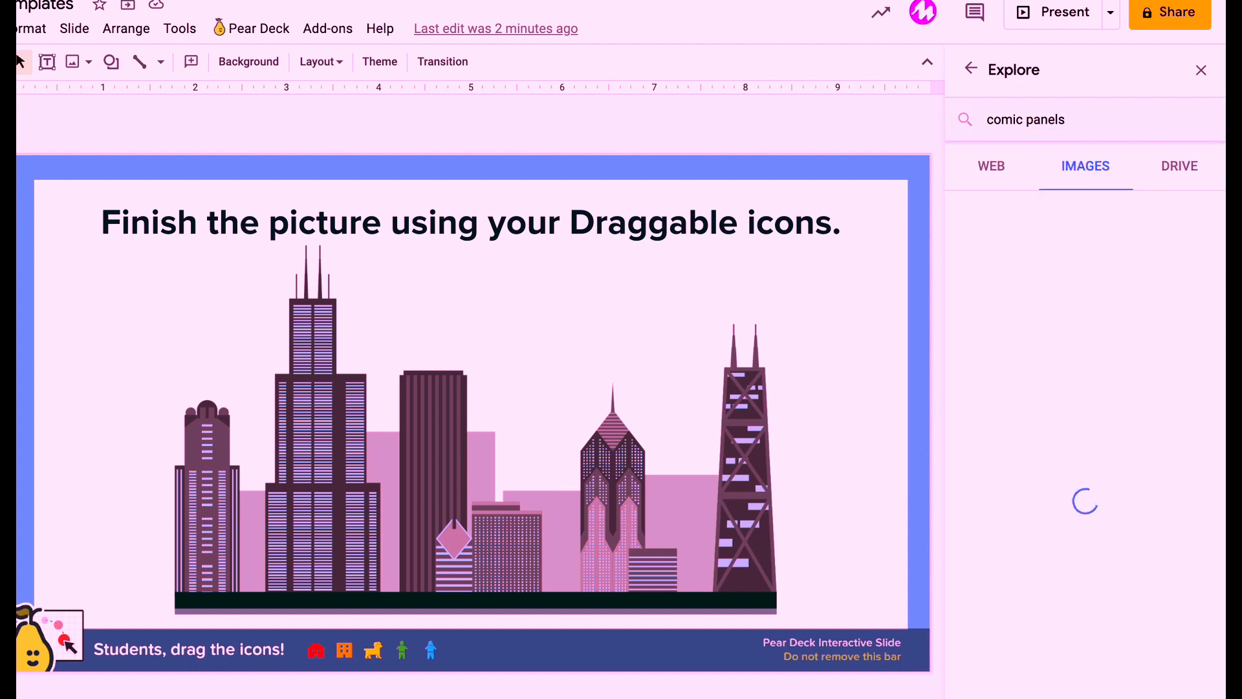
scroll(1094, 476, "down", 5)
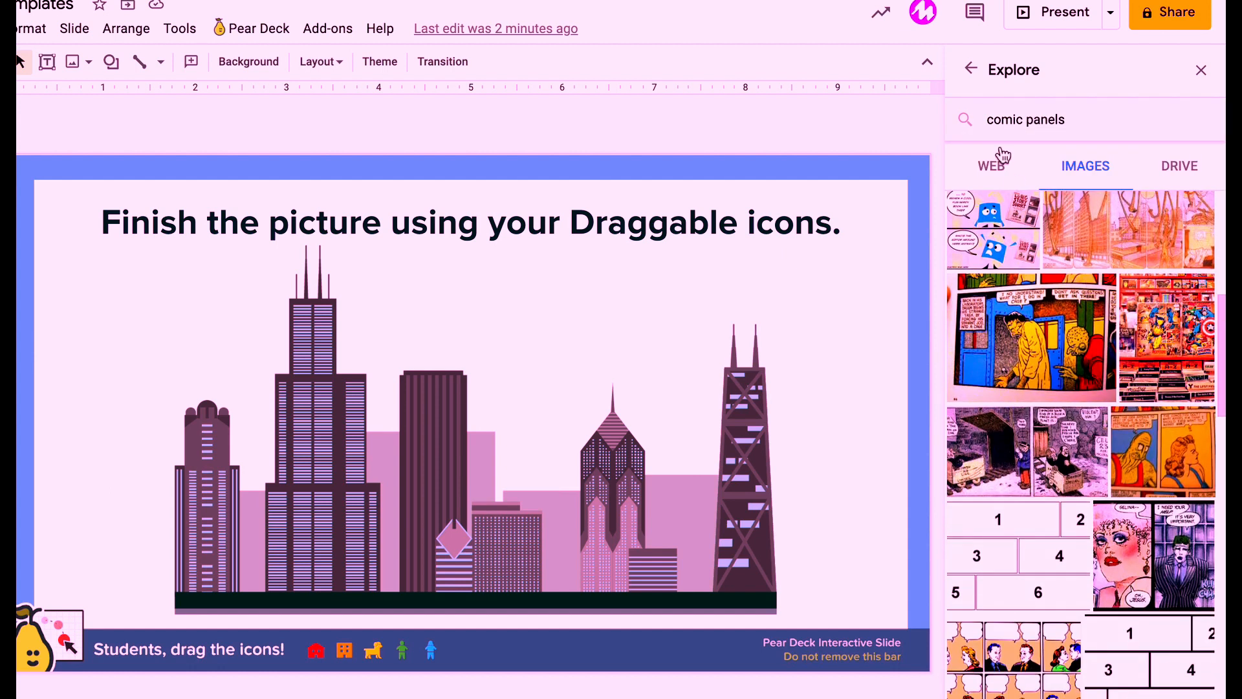
left_click(986, 121)
type("bla")
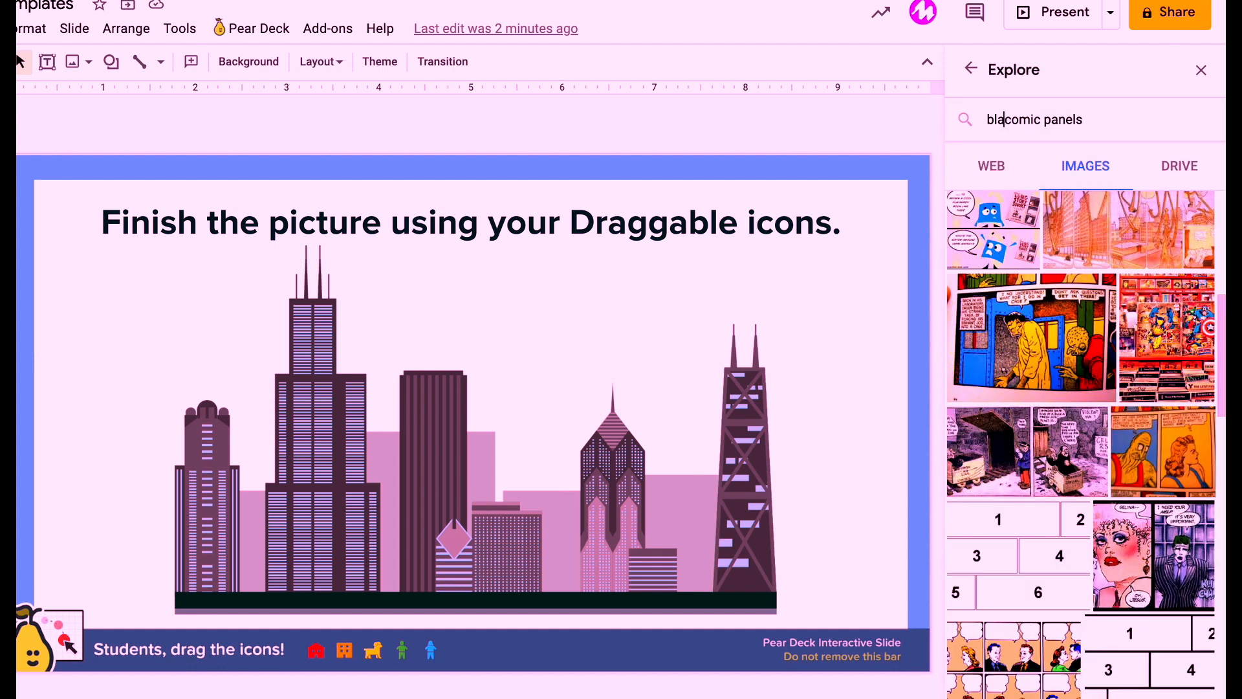
type("nk")
key("Return")
scroll(1175, 355, "down", 3)
scroll(1174, 355, "down", 3)
scroll(1175, 354, "down", 3)
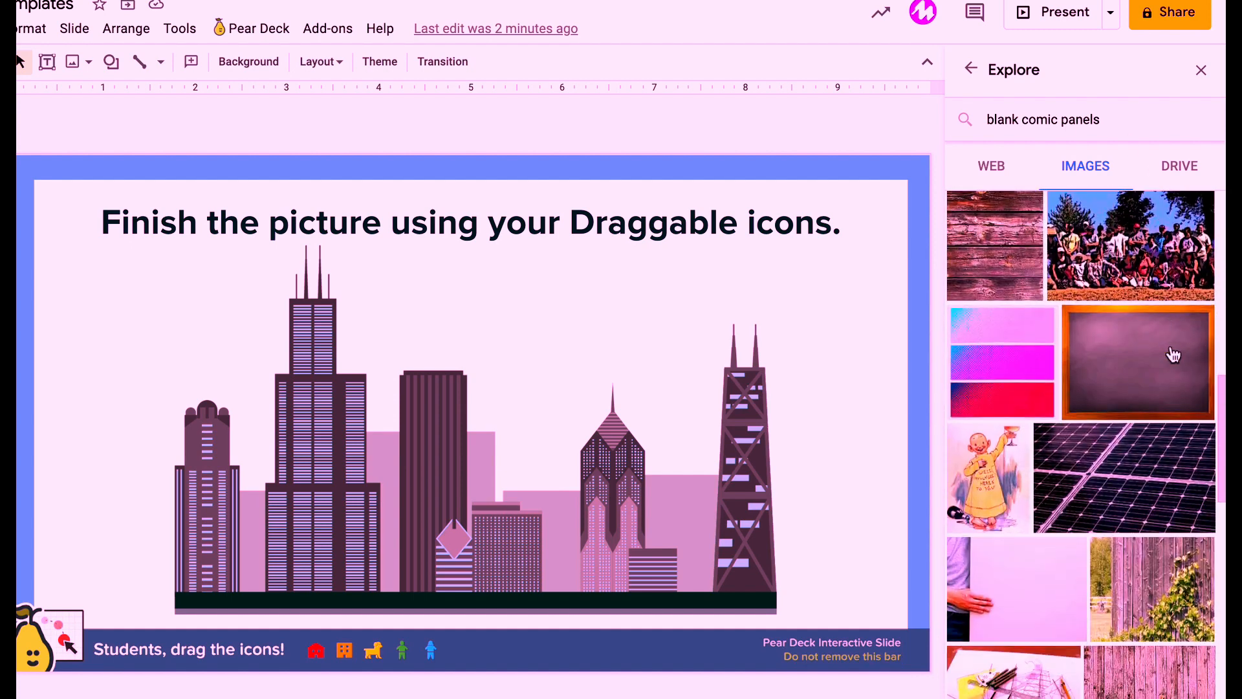
scroll(1175, 355, "down", 3)
scroll(1174, 354, "down", 2)
scroll(1174, 355, "down", 3)
scroll(1174, 355, "up", 3)
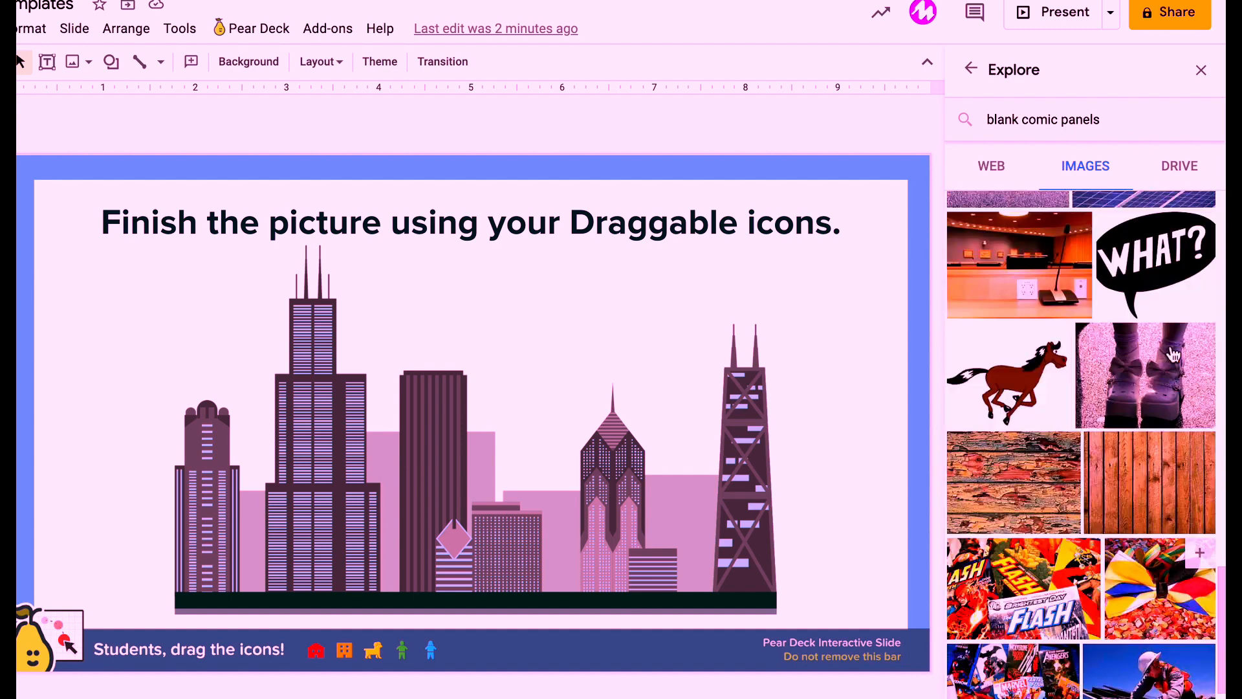
scroll(1175, 354, "up", 10)
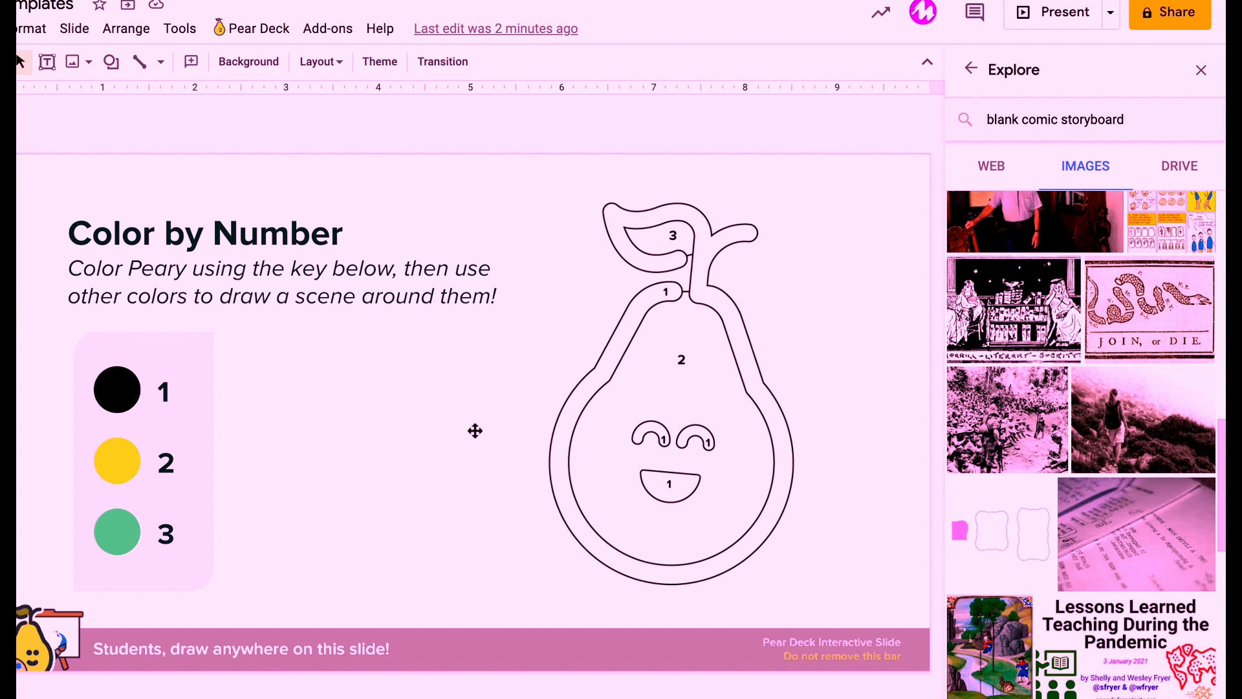
Search Explore images for 'color by number', then 'paint by number', then 'coloring page'
left_click_drag(1145, 119, 1044, 112)
type("co")
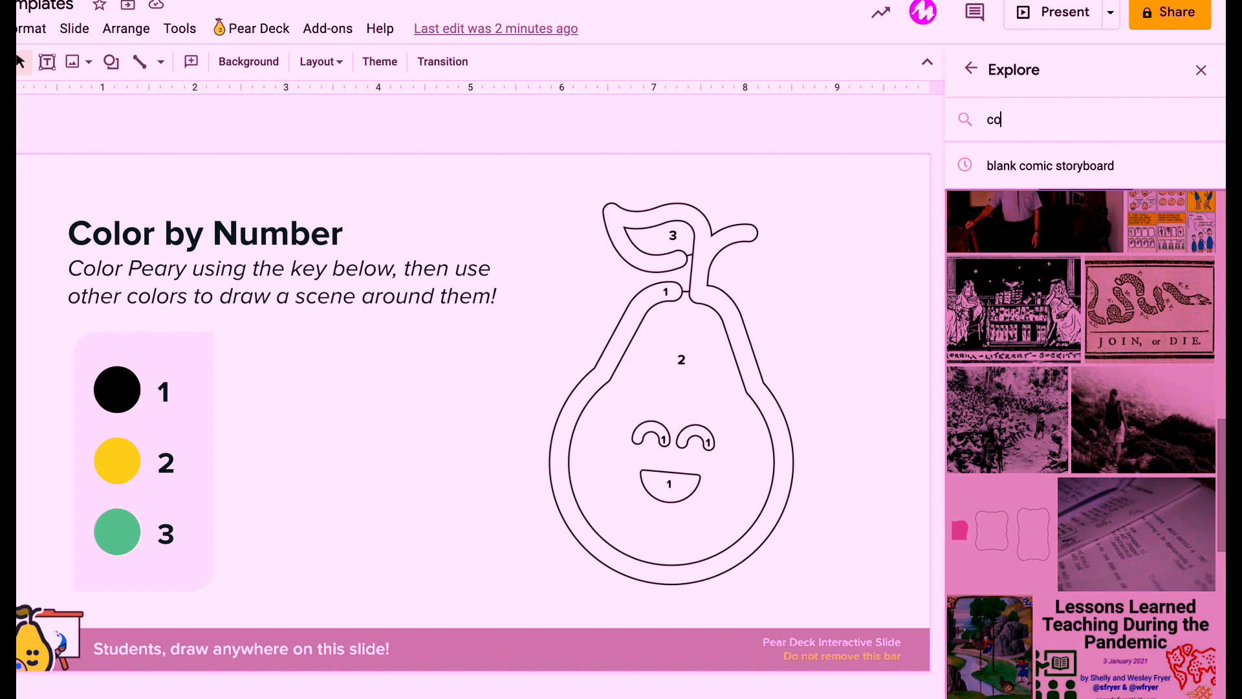
type("lor by num")
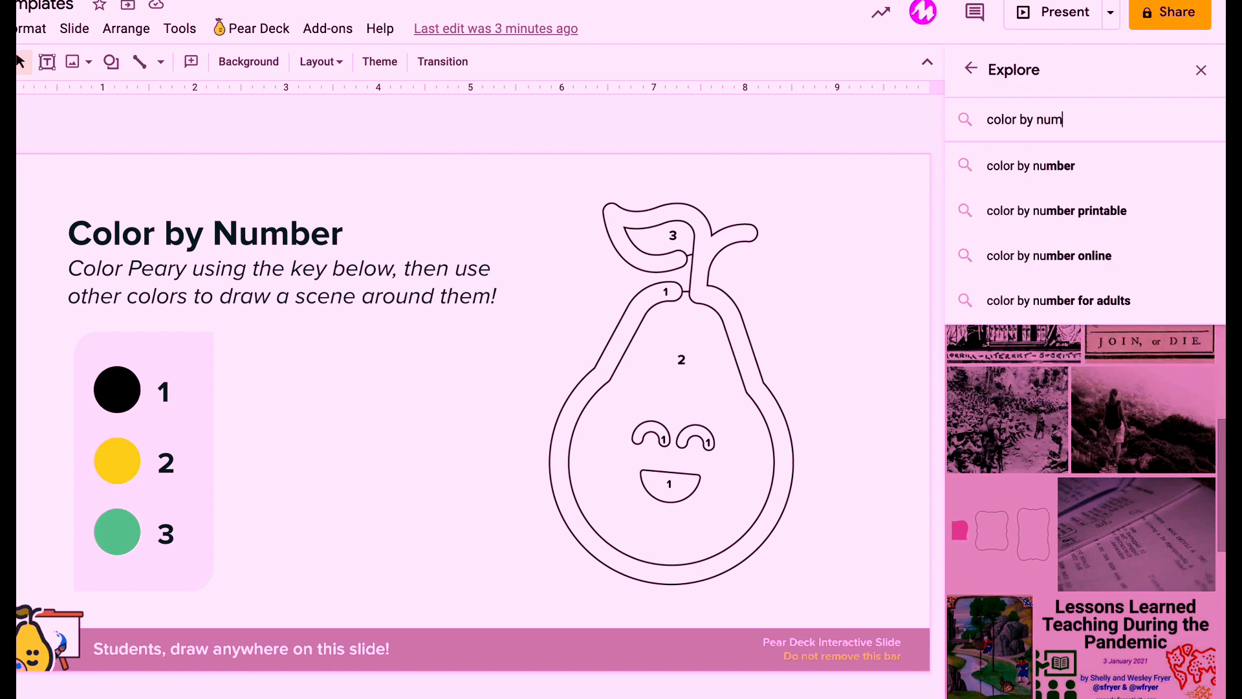
type("ber")
key("Return")
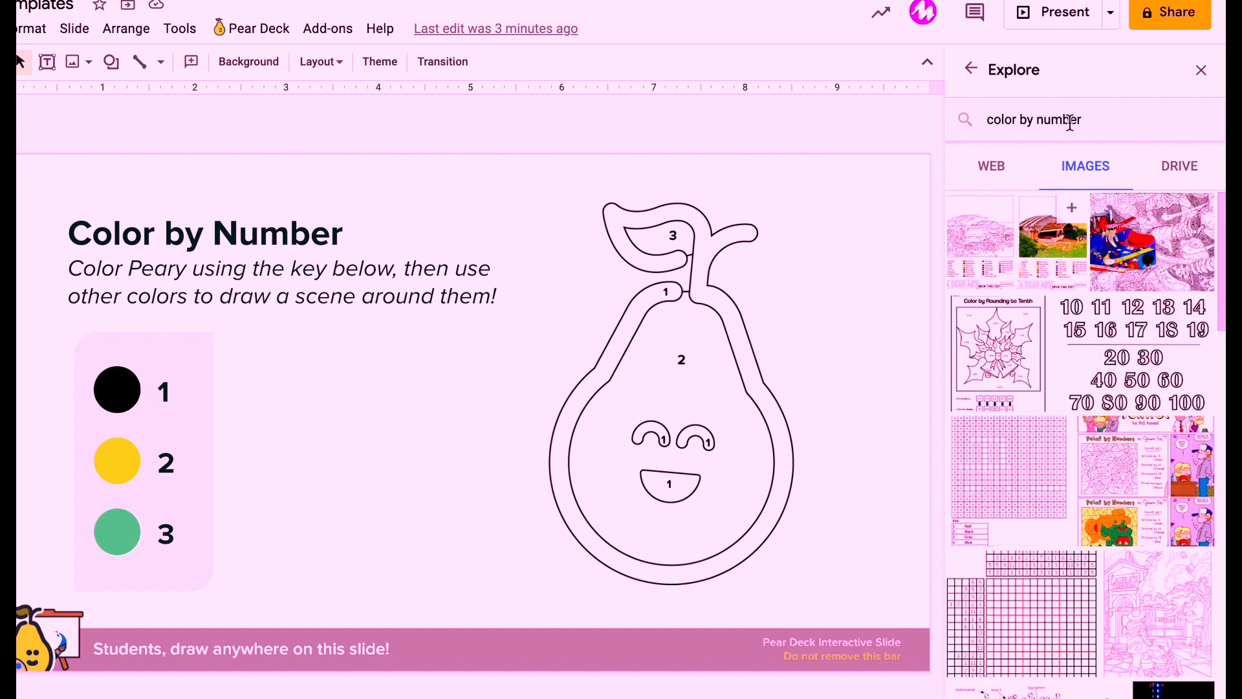
double_click(998, 118)
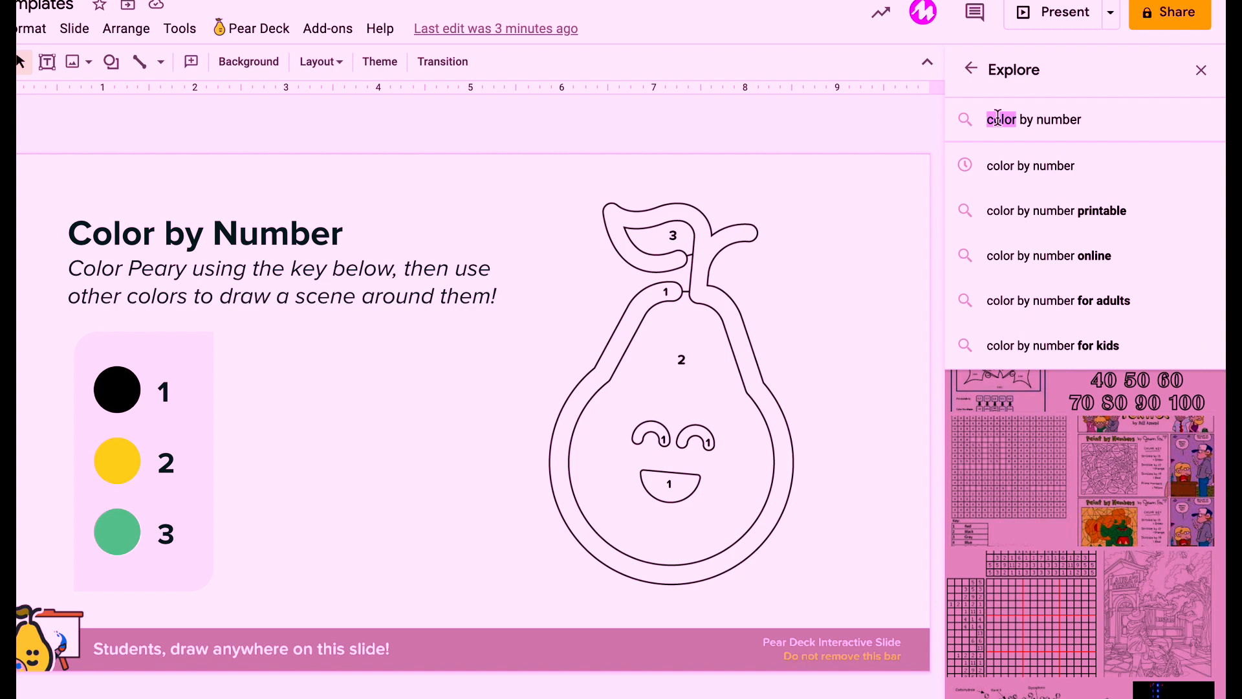
type("paint")
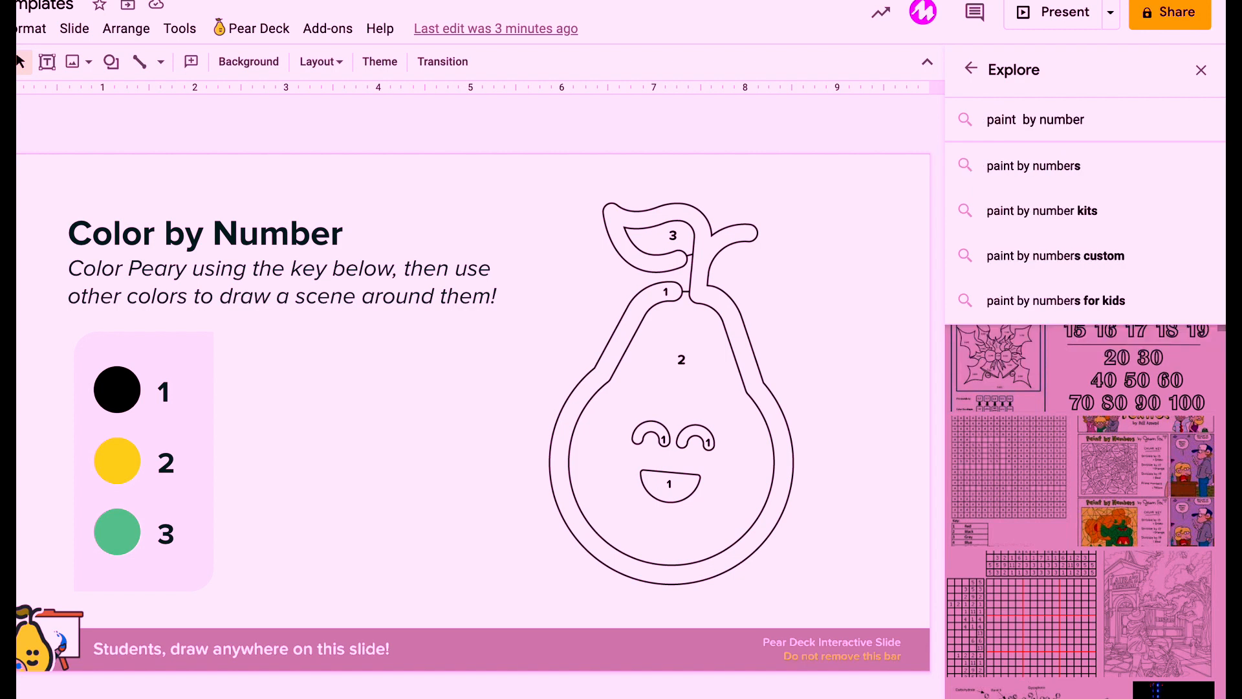
key("Return")
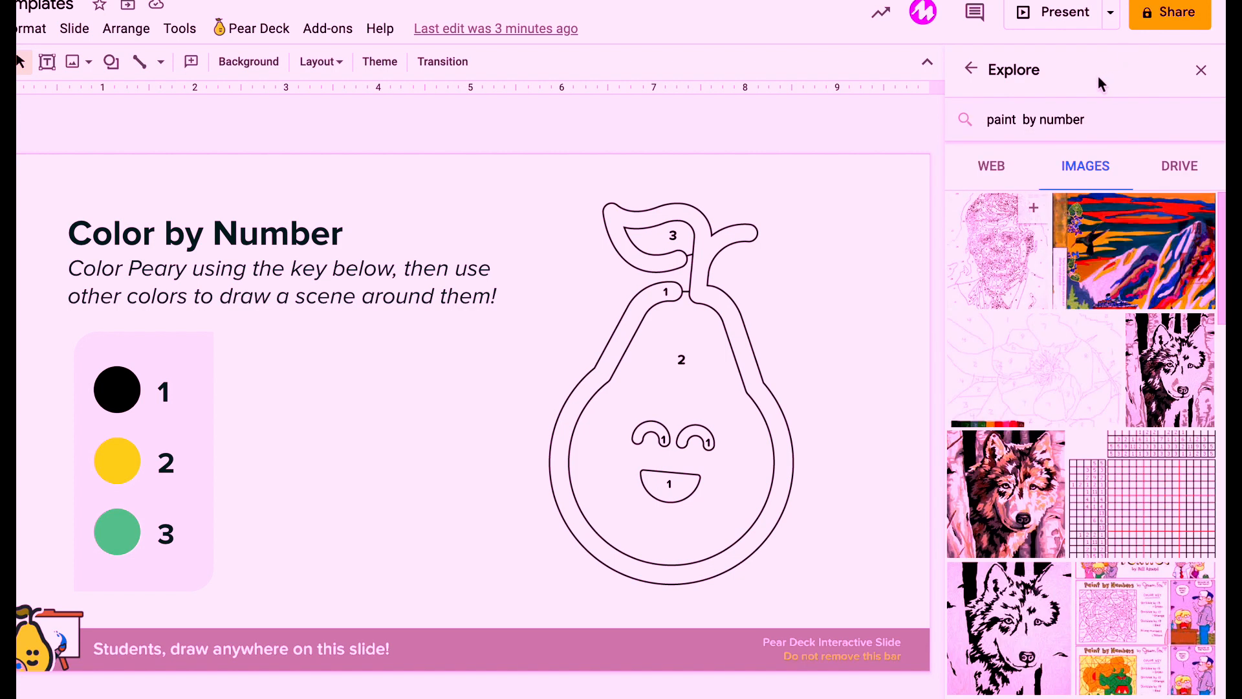
left_click_drag(1085, 118, 987, 119)
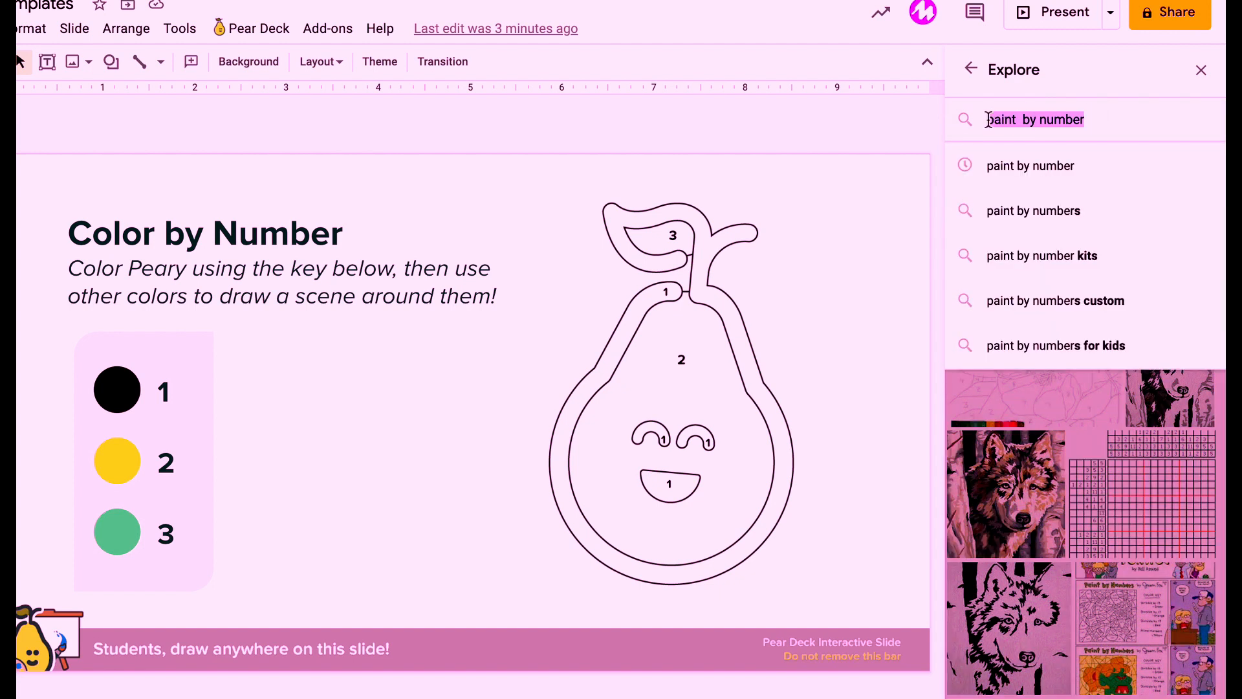
type("coloring page")
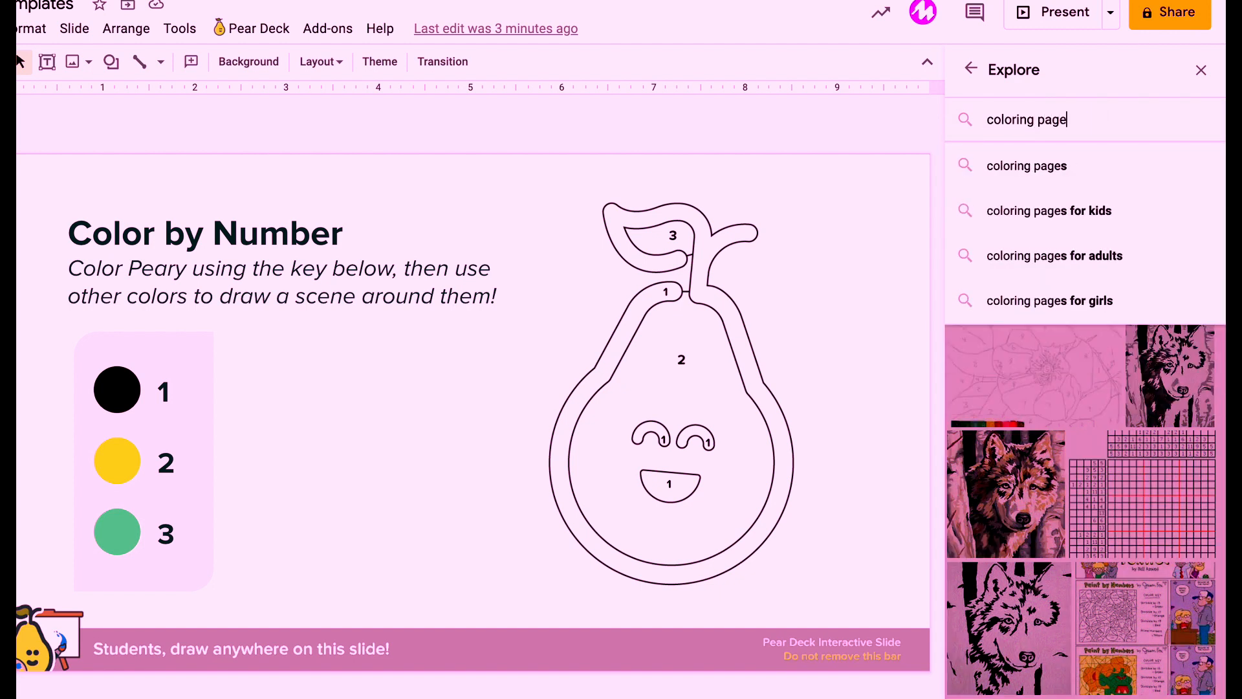
key("Return")
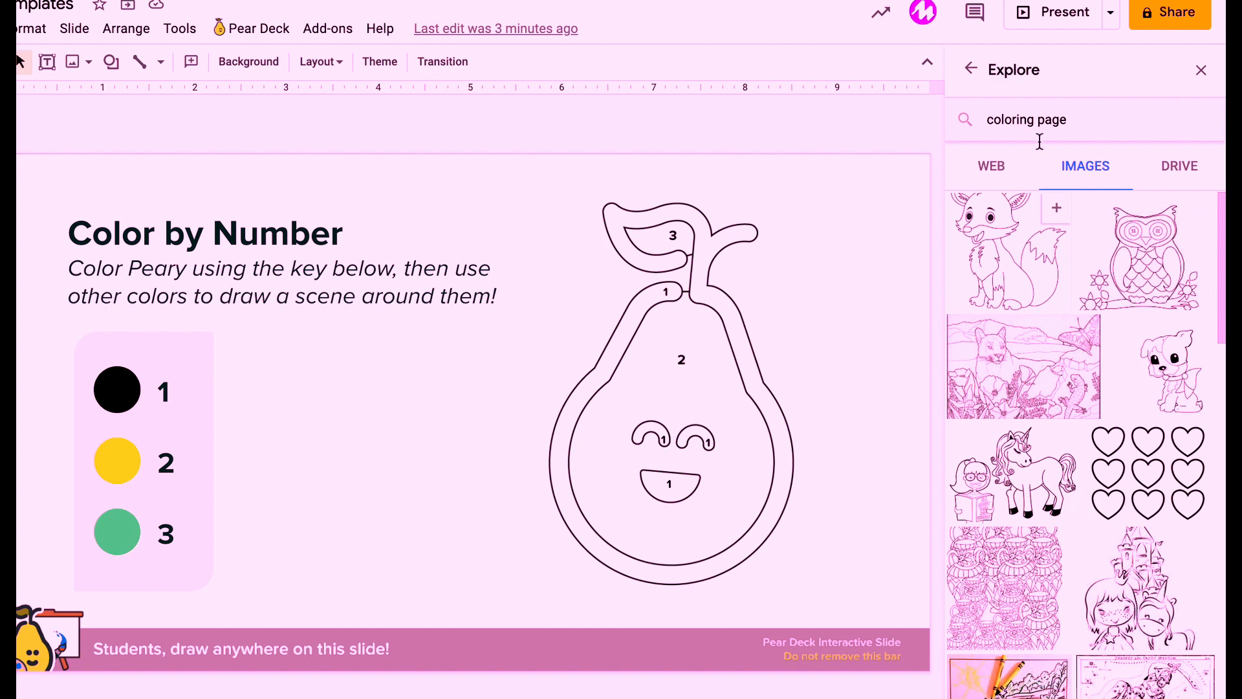
scroll(1132, 452, "down", 5)
scroll(1132, 452, "down", 5)
scroll(1133, 453, "down", 5)
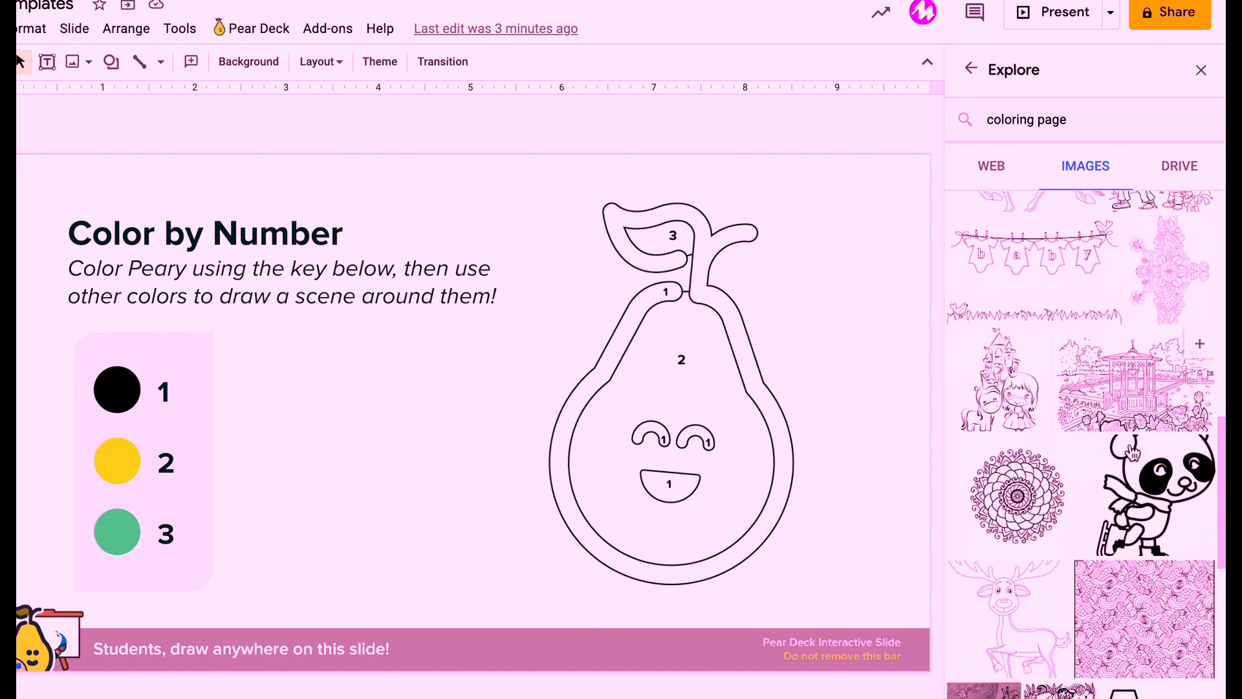
scroll(1133, 453, "down", 5)
scroll(1133, 453, "down", 3)
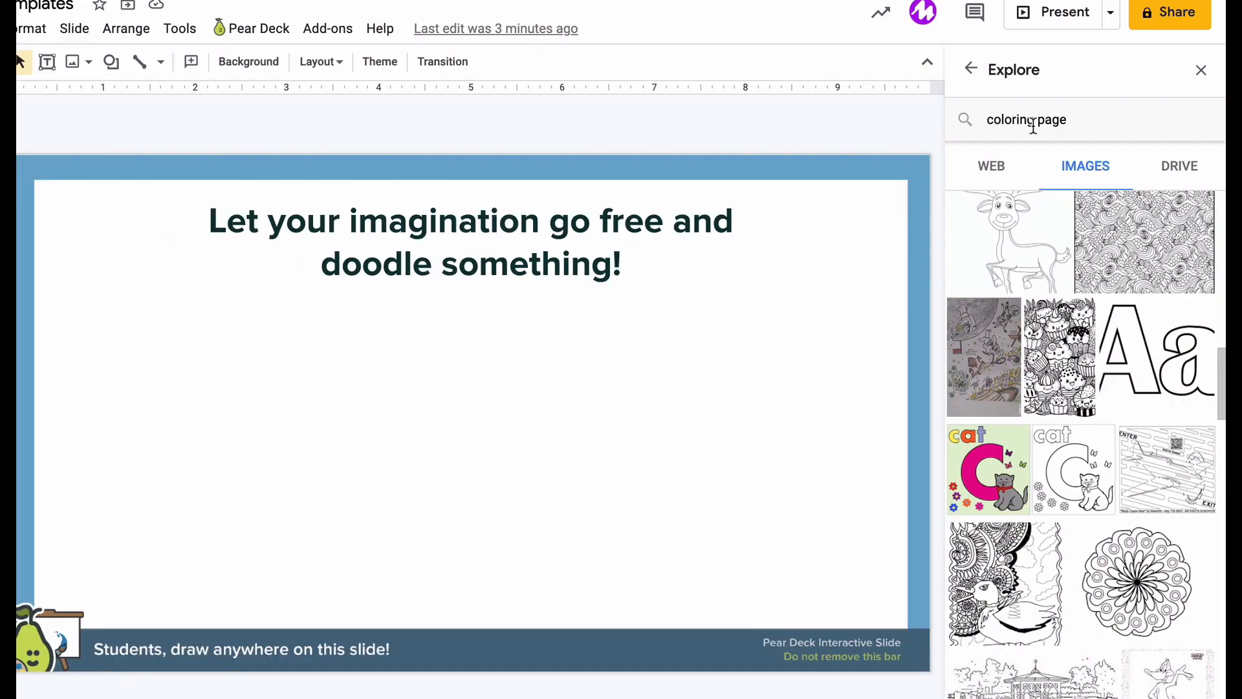
Close the Explore sidebar so the doodle slide shows full width
left_click(1203, 73)
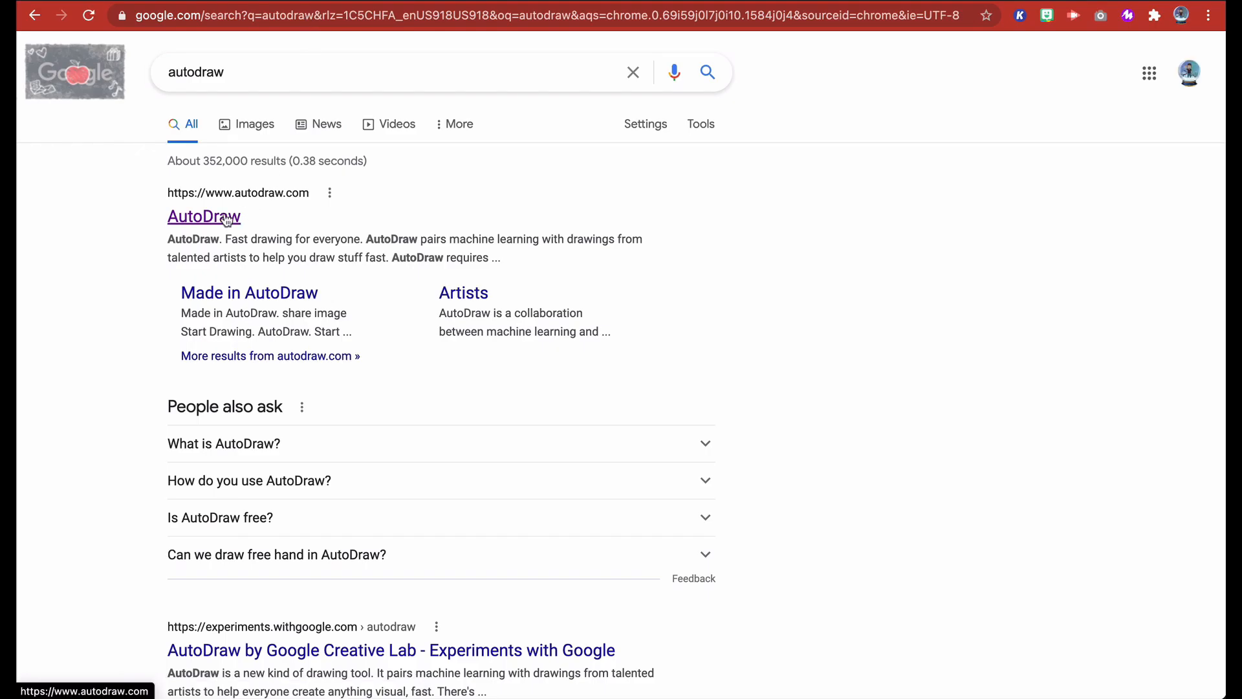
In AutoDraw, sketch a rocket outline and swap it for the suggested clean rocket drawing
left_click(227, 220)
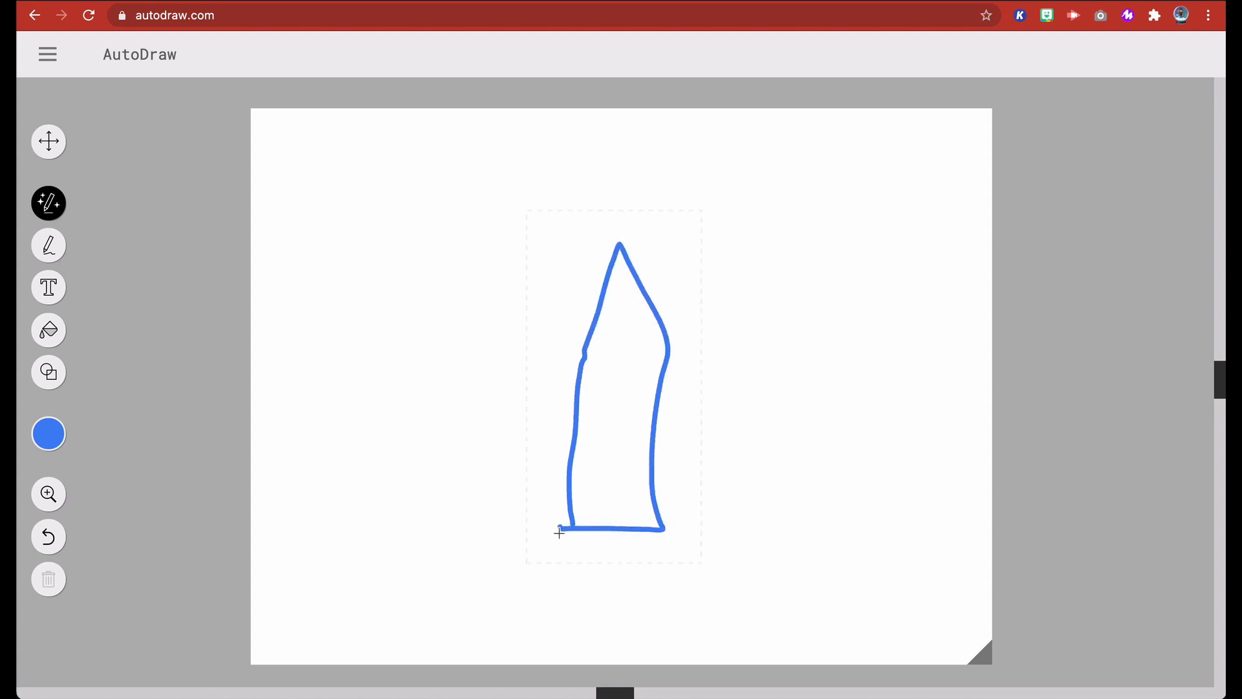
mouse_move(559, 533)
left_mouse_down()
mouse_move(575, 548)
mouse_move(664, 564)
left_mouse_up()
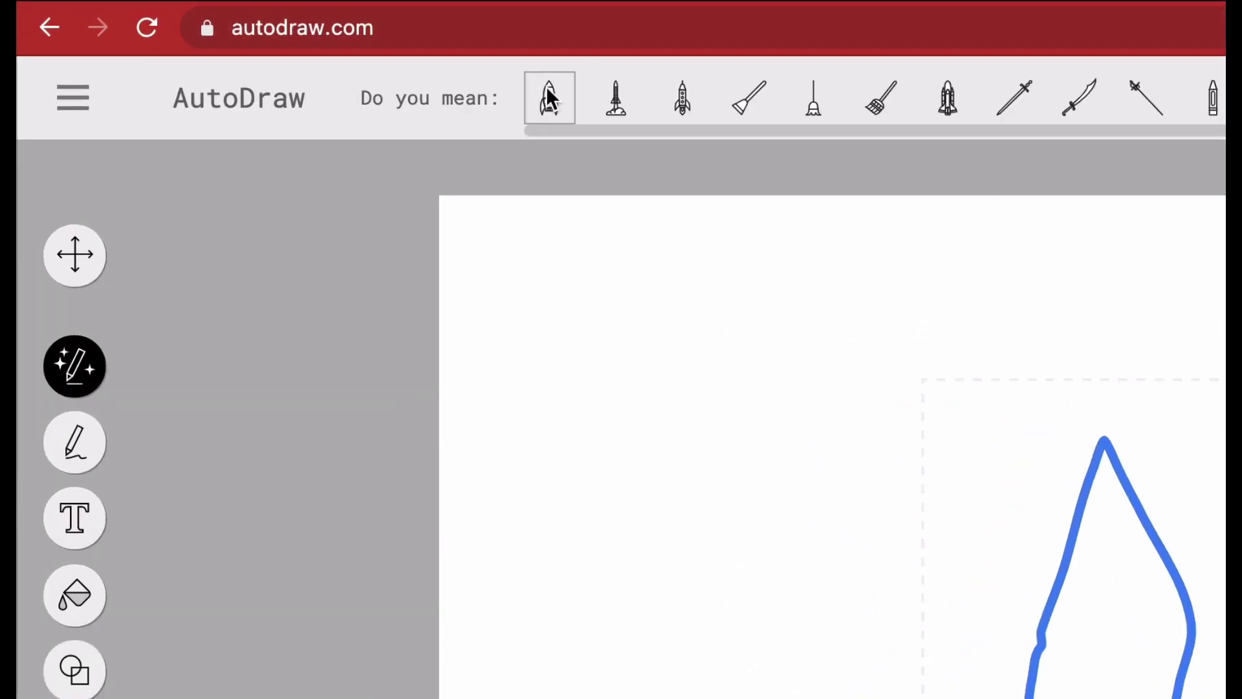
left_click(548, 97)
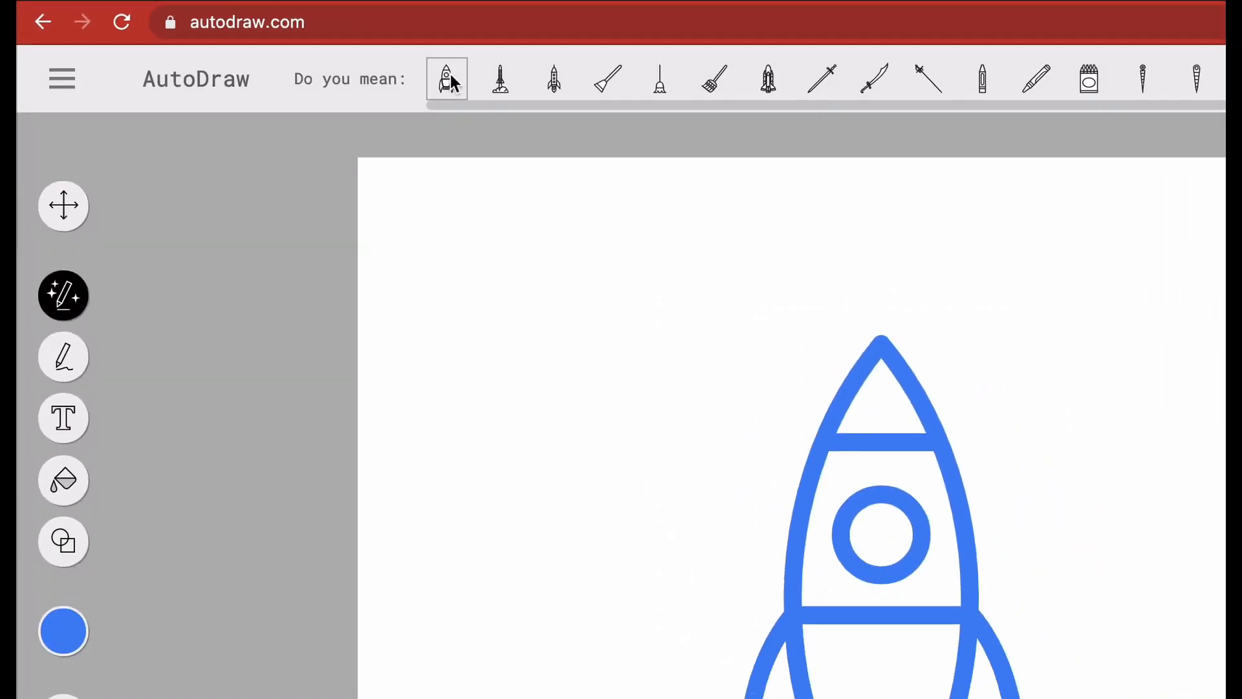
left_click(663, 21)
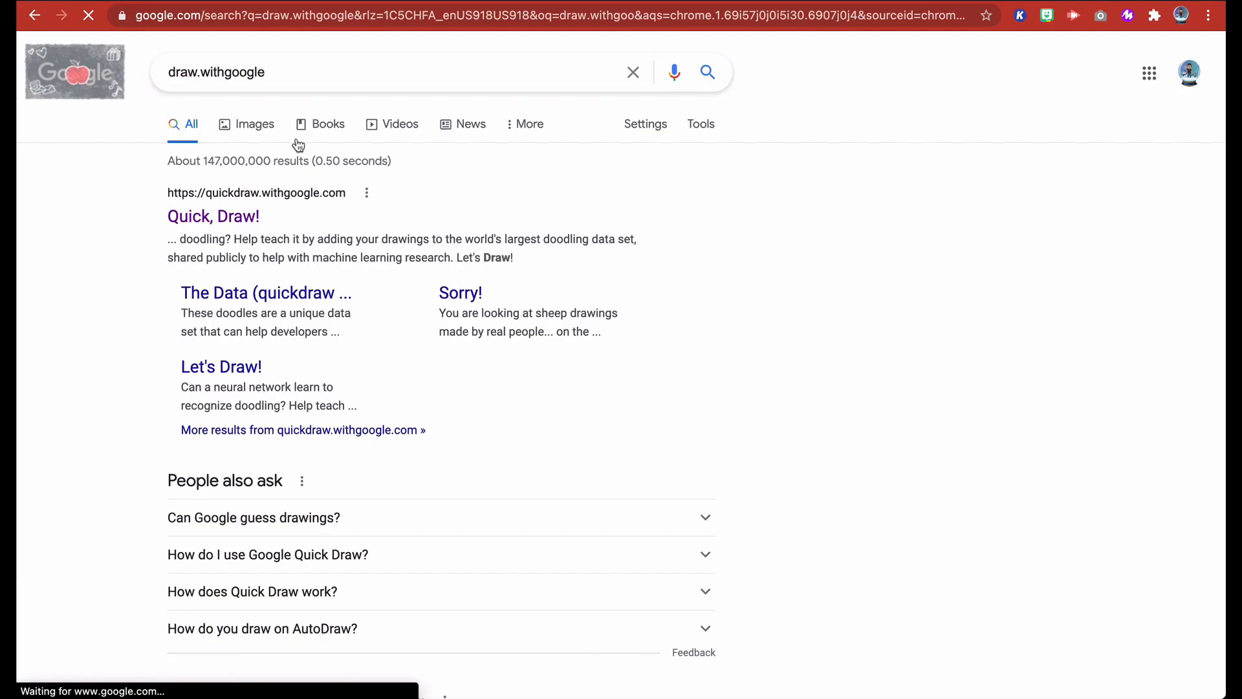
In Quick, Draw!, sketch a firetruck with cab, window, body and ladder before time runs out
left_click(214, 214)
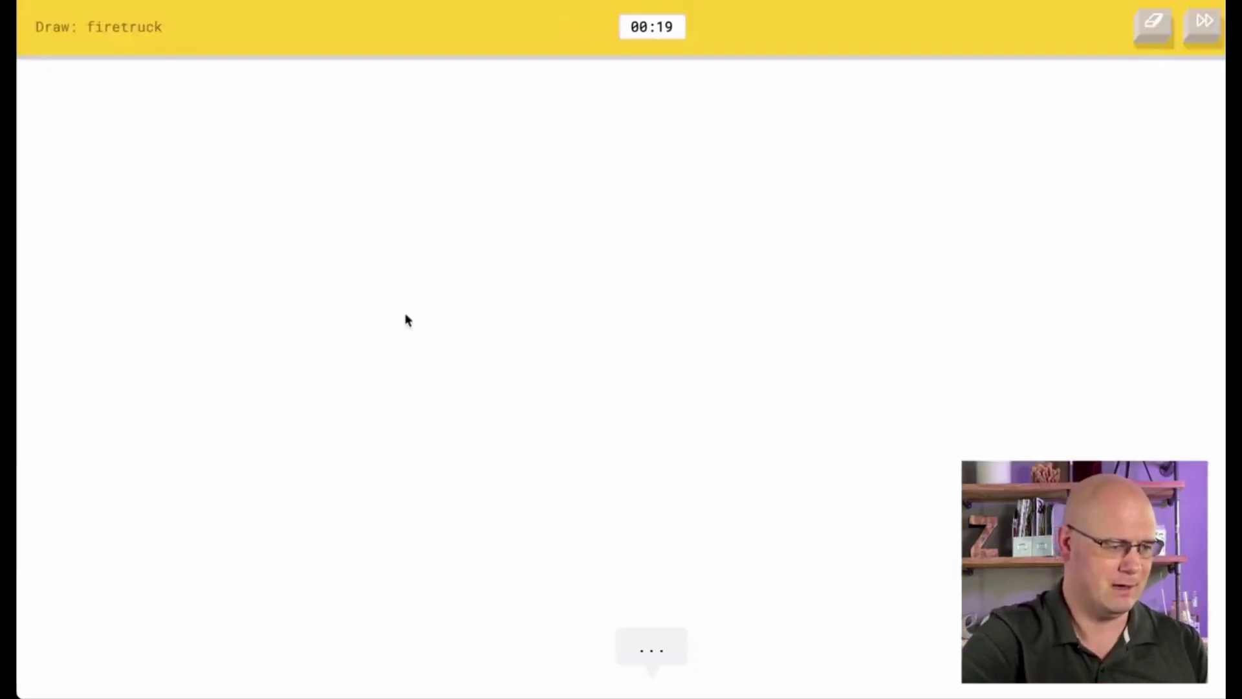
mouse_move(405, 316)
left_mouse_down()
mouse_move(527, 449)
mouse_move(383, 325)
mouse_move(406, 382)
left_mouse_up()
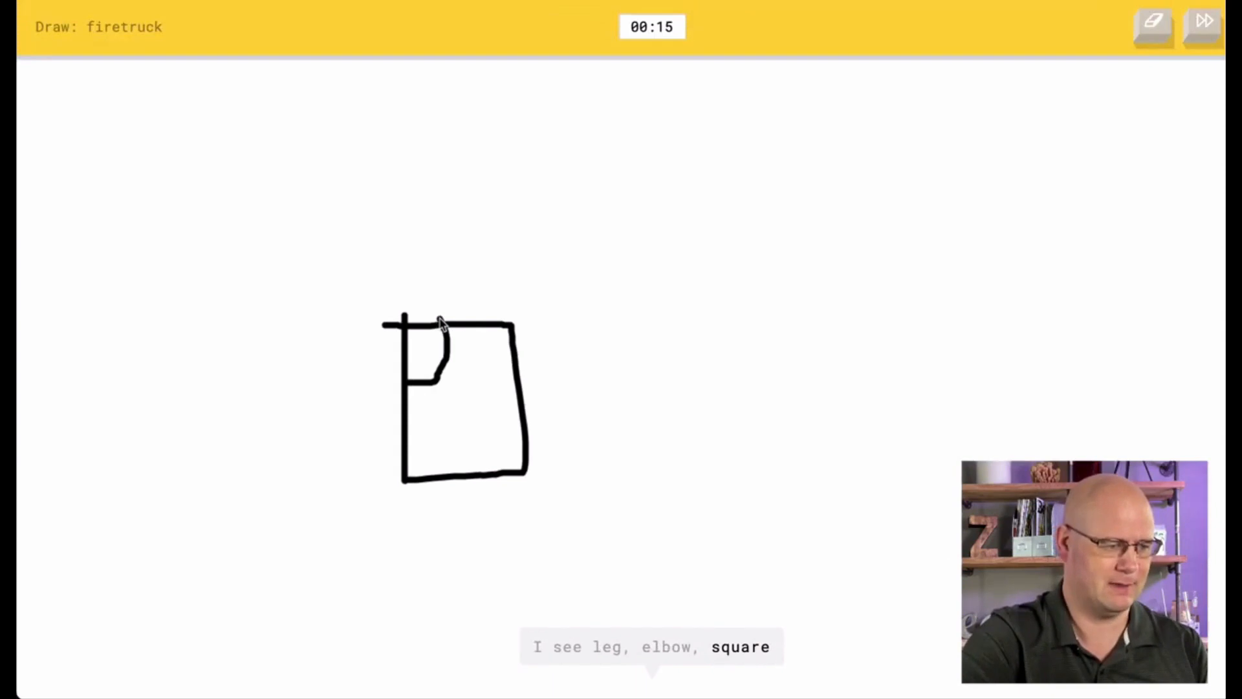
mouse_move(513, 333)
left_mouse_down()
mouse_move(780, 337)
mouse_move(524, 466)
mouse_move(624, 285)
mouse_move(671, 319)
mouse_move(525, 311)
mouse_move(550, 313)
left_mouse_up()
left_click_drag(593, 292, 592, 317)
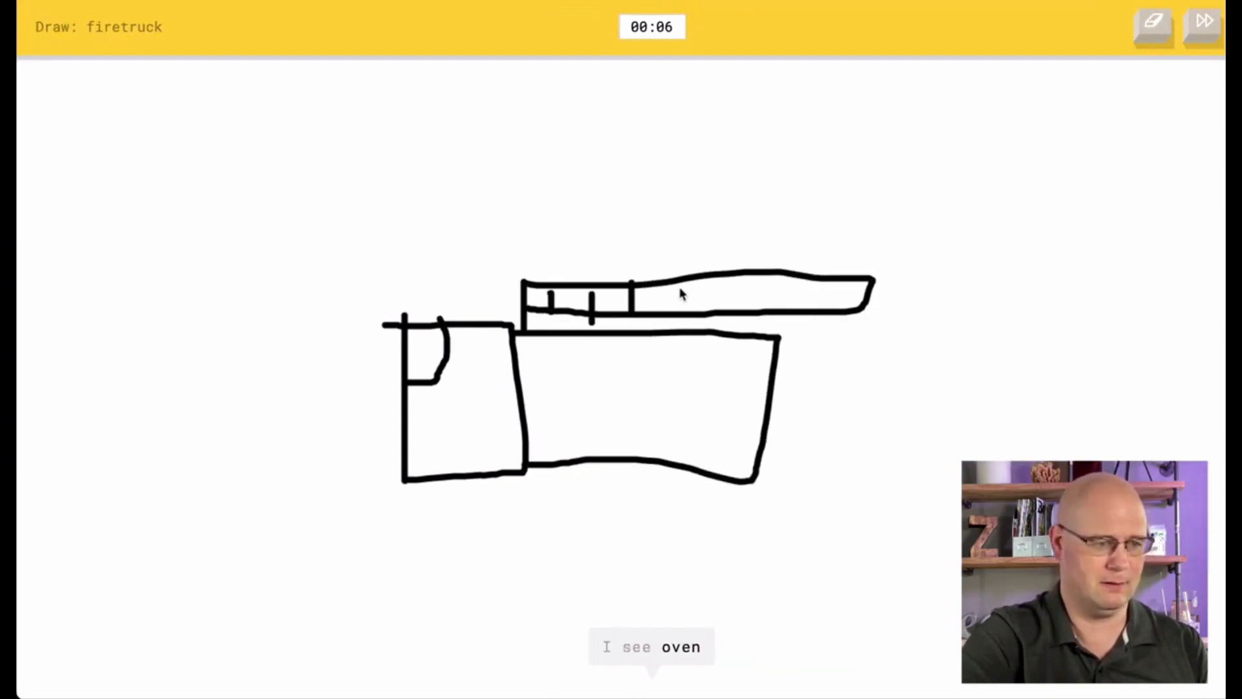